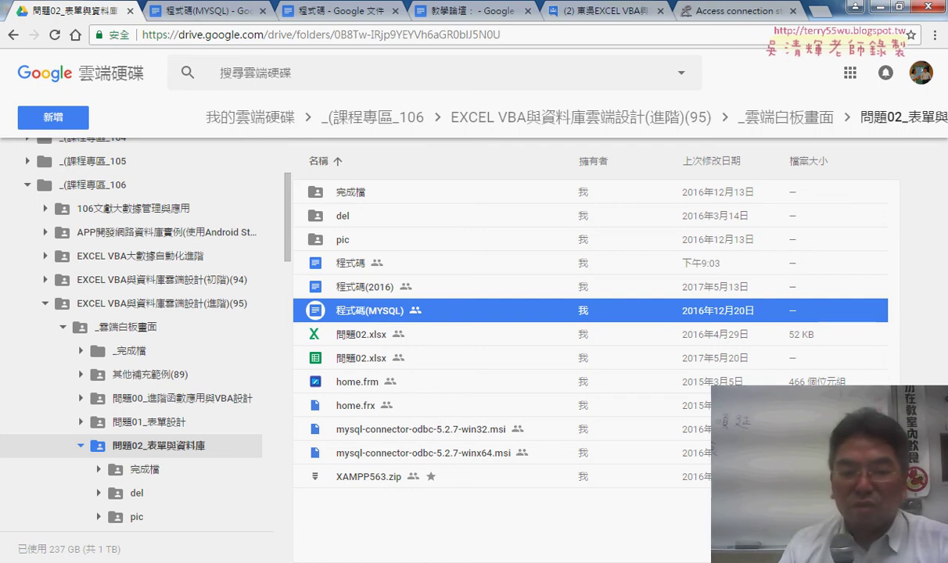
Step: Switch to the VBA editor and examine the provider part of the active myCon.Open statement in 利用ADO新增資料
mouse_move(203, 562)
left_click(273, 513)
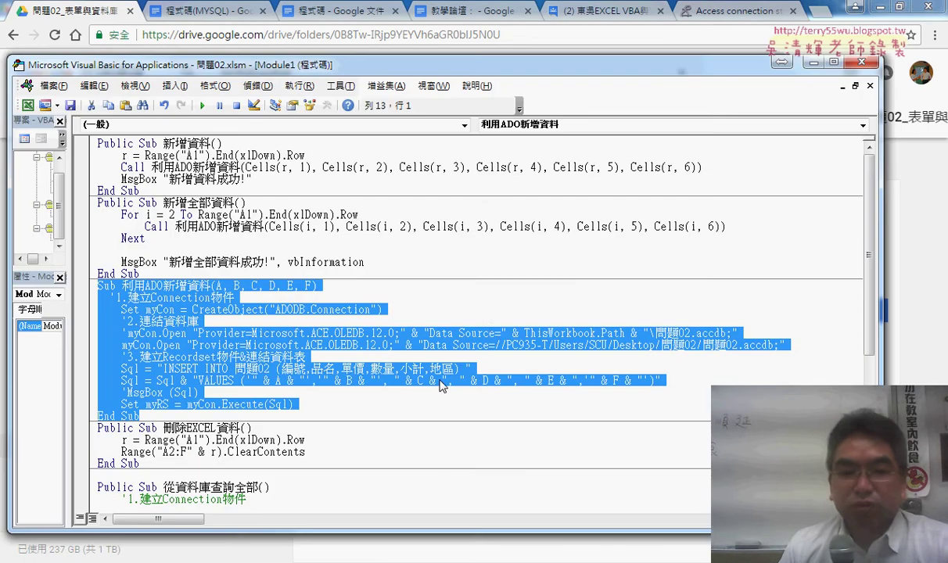
left_click(493, 333)
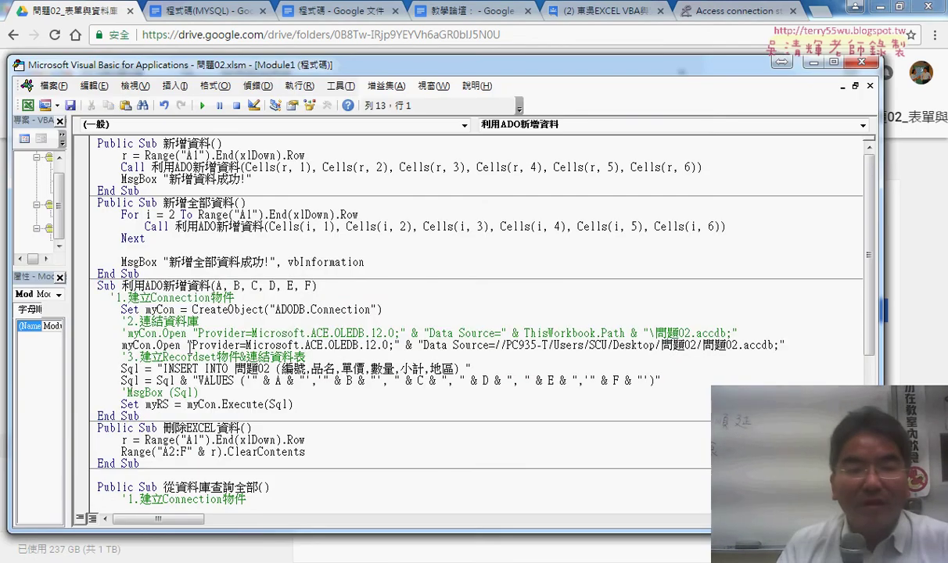
left_click_drag(186, 345, 403, 345)
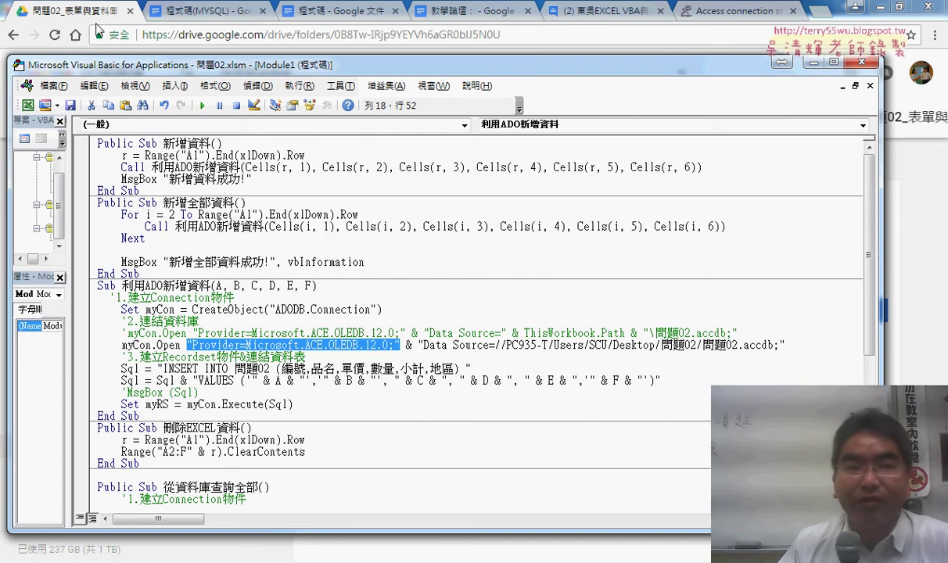
Step: Switch back to Google Drive and download XAMPP563.zip from the 問題02_表單與資料庫 folder
left_click(61, 15)
left_click(487, 452)
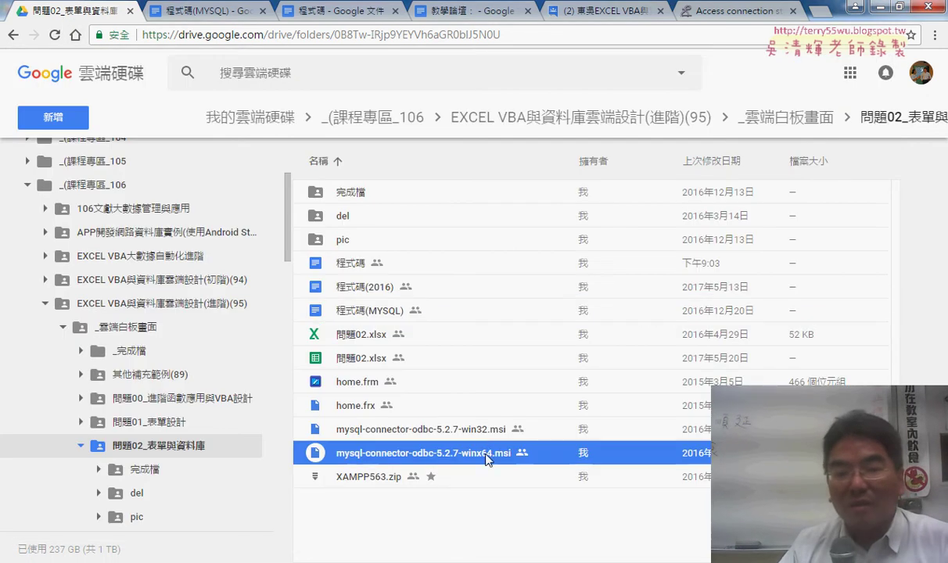
left_click(486, 435)
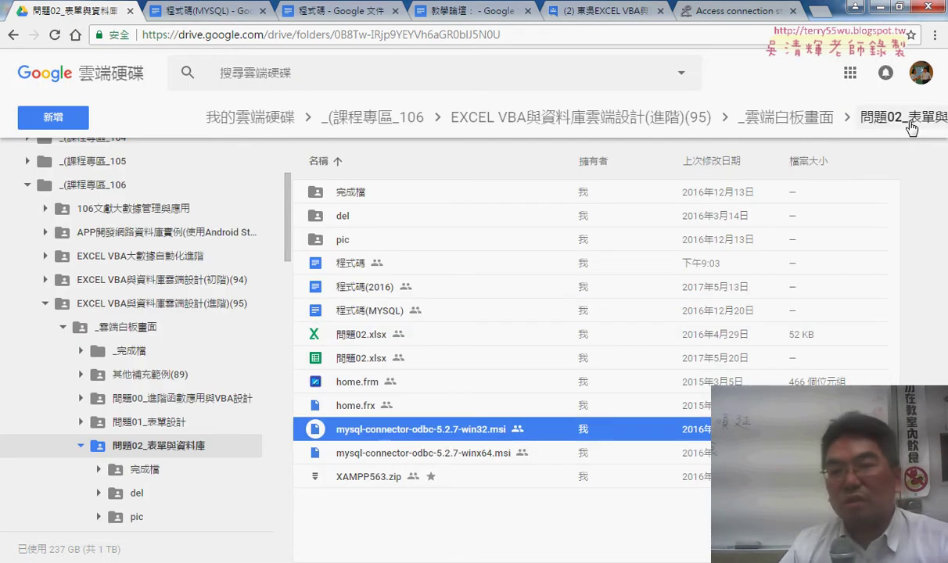
left_click(373, 483)
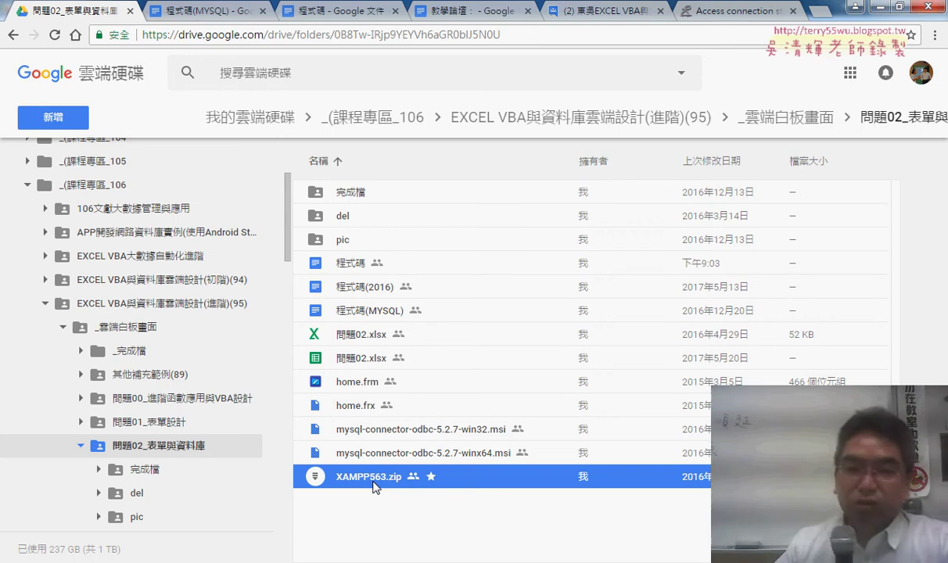
right_click(389, 483)
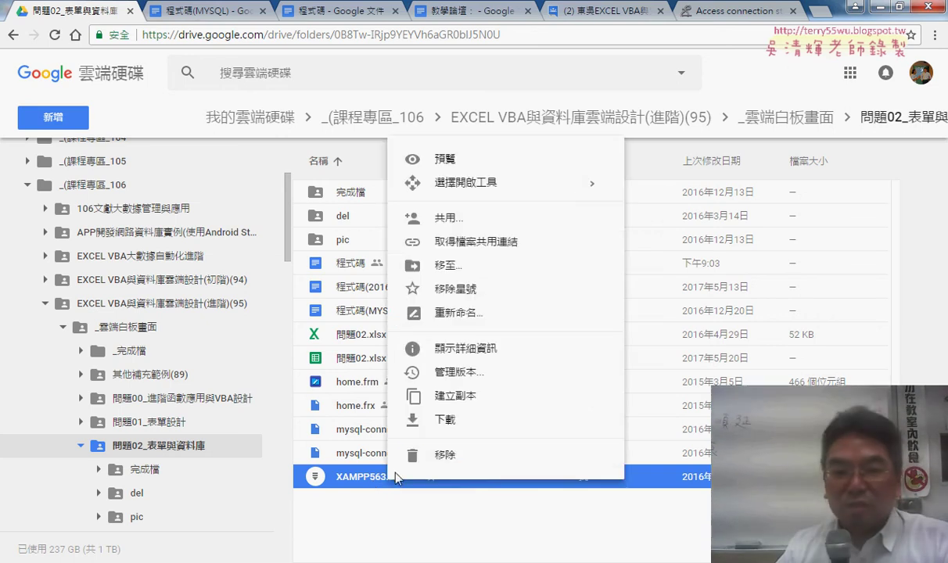
left_click(460, 418)
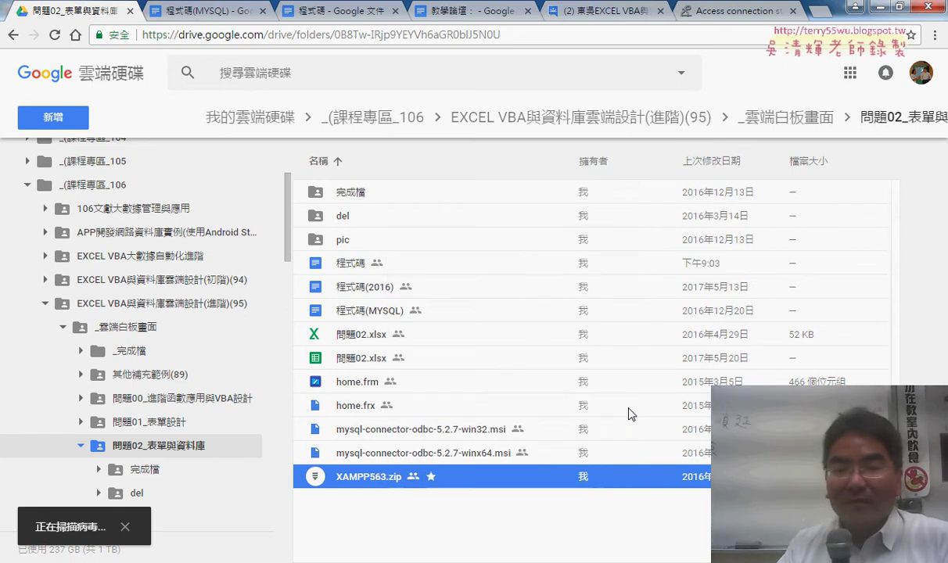
Step: Download the 64-bit MySQL ODBC installer, mysql-connector-odbc-5.2.7-winx64.msi, from the same Drive folder
left_click(614, 352)
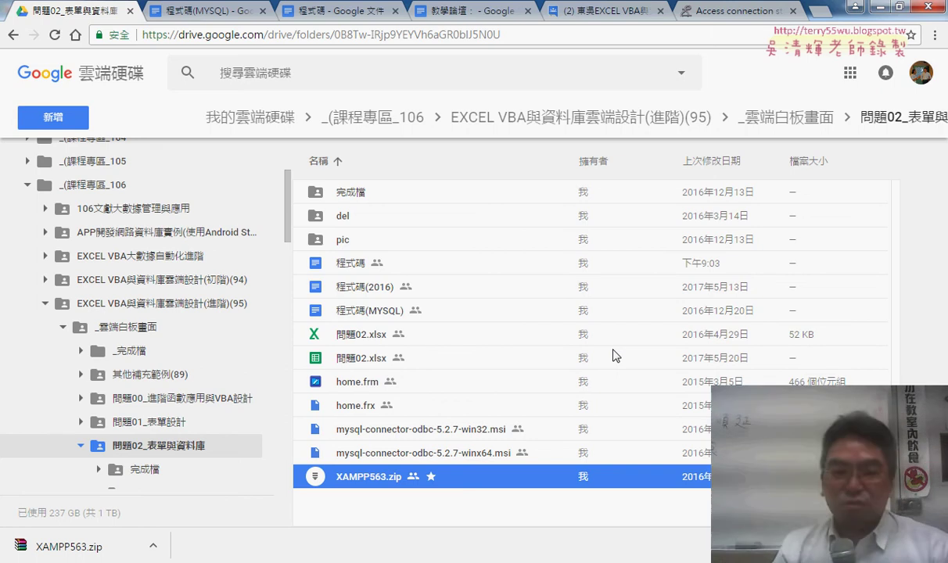
left_click(494, 458)
left_click(495, 437)
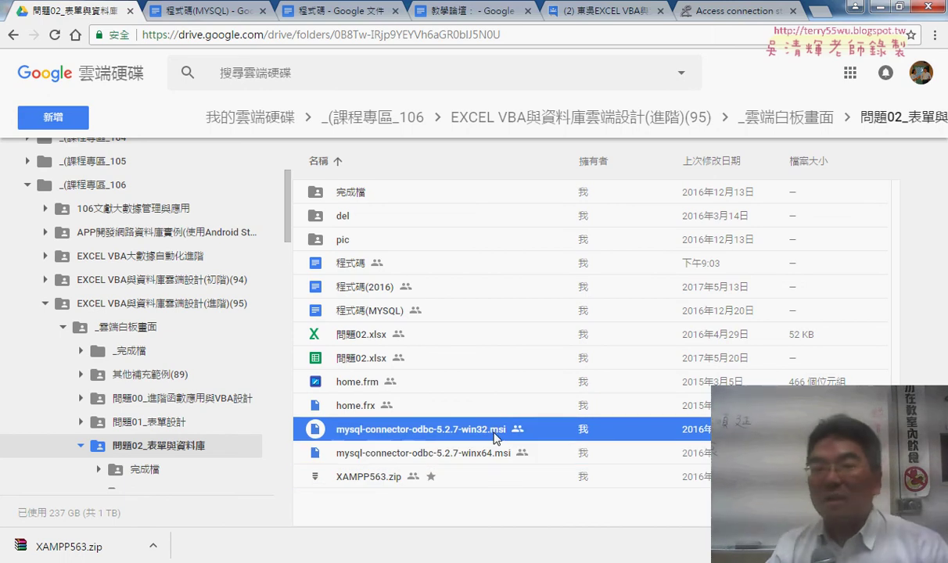
left_click(479, 452)
left_click(486, 435)
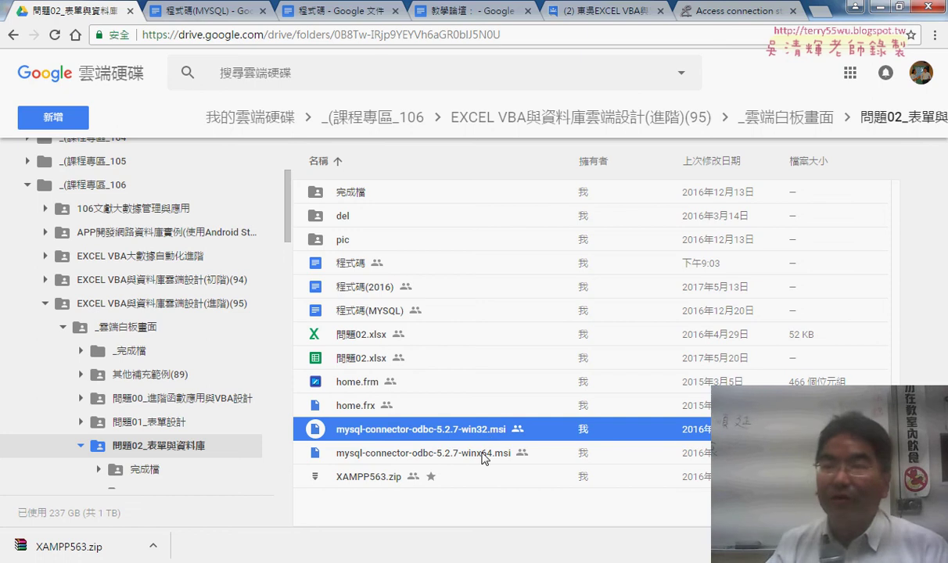
left_click(485, 455)
left_click(492, 435)
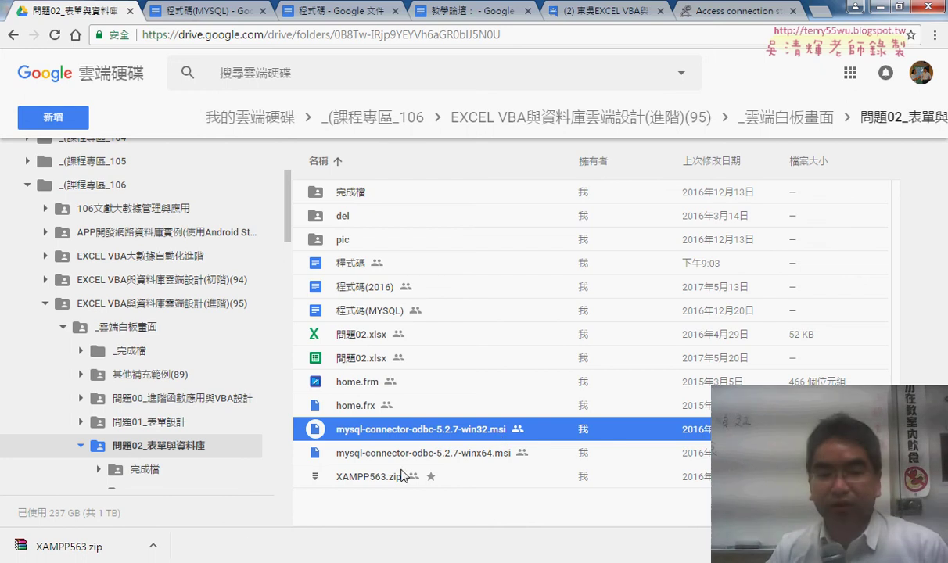
left_click(463, 452)
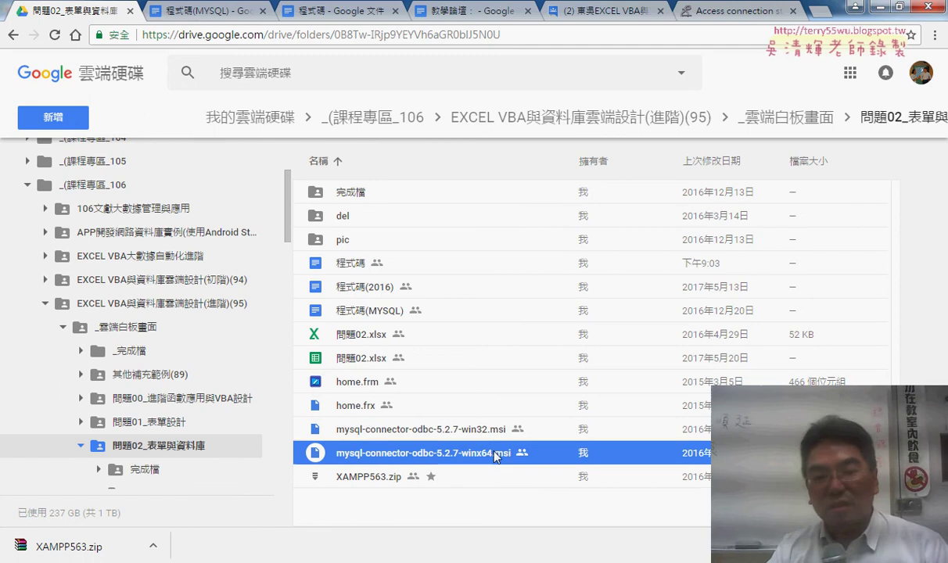
right_click(470, 453)
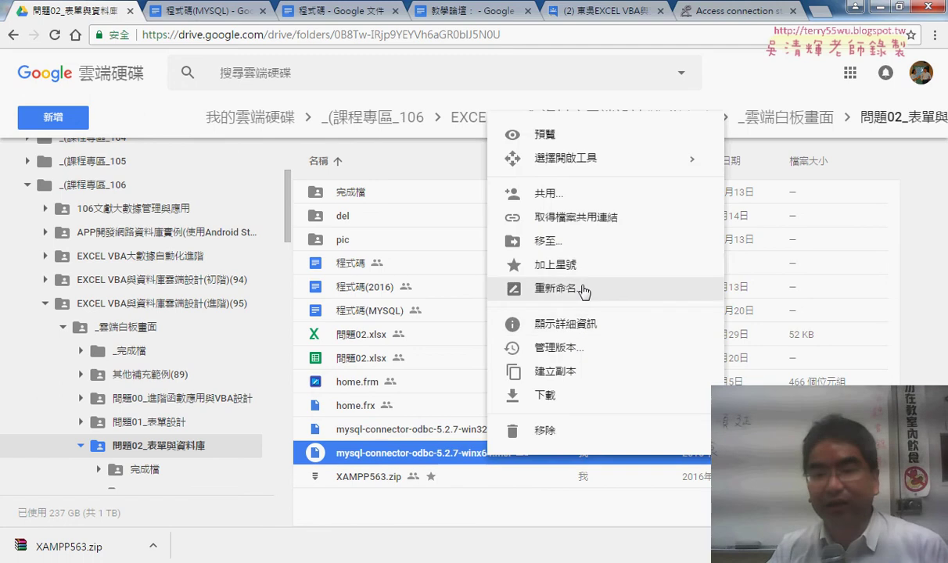
left_click(550, 393)
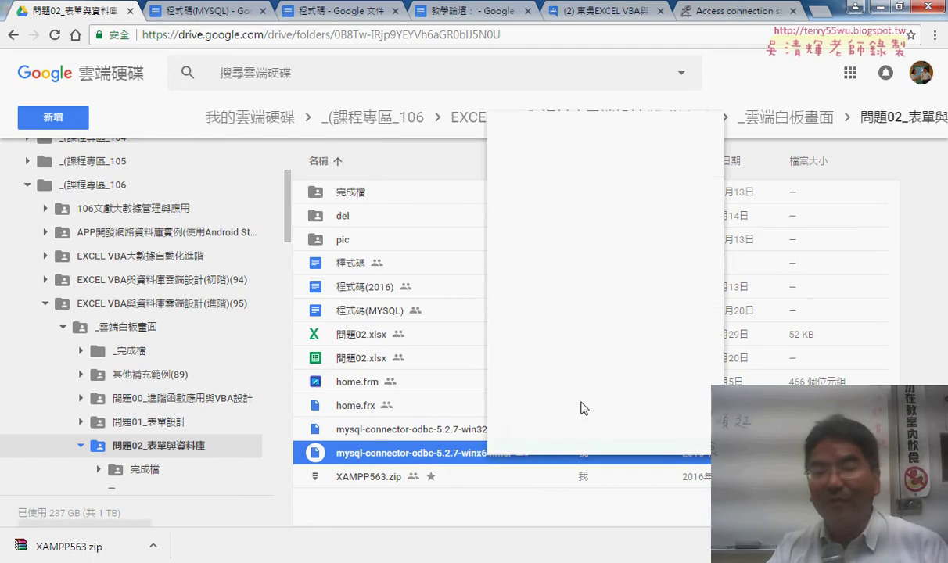
Step: Show the downloaded XAMPP563.zip in its folder and clear away the browser, code editor, workbook and 問題02 sharing windows
left_click(156, 549)
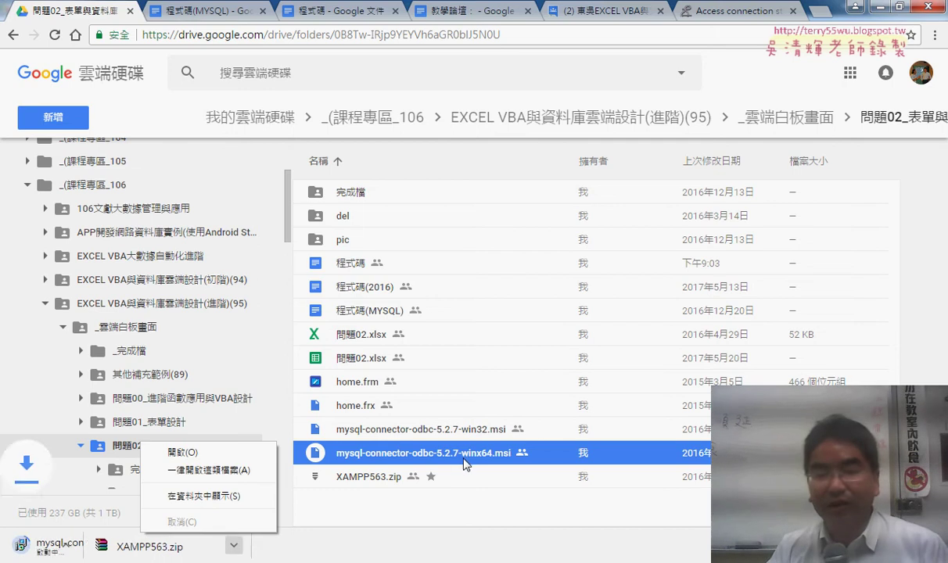
left_click(246, 501)
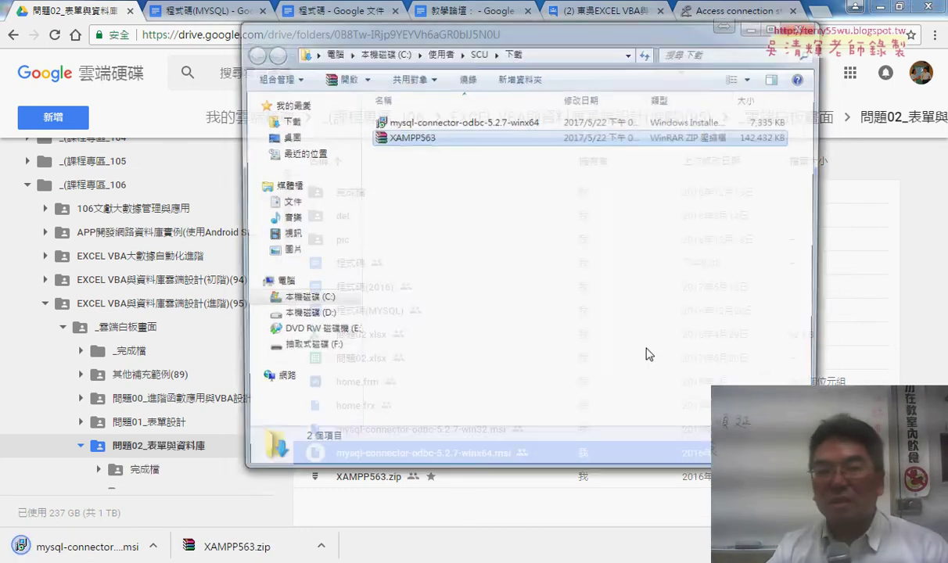
left_click(879, 10)
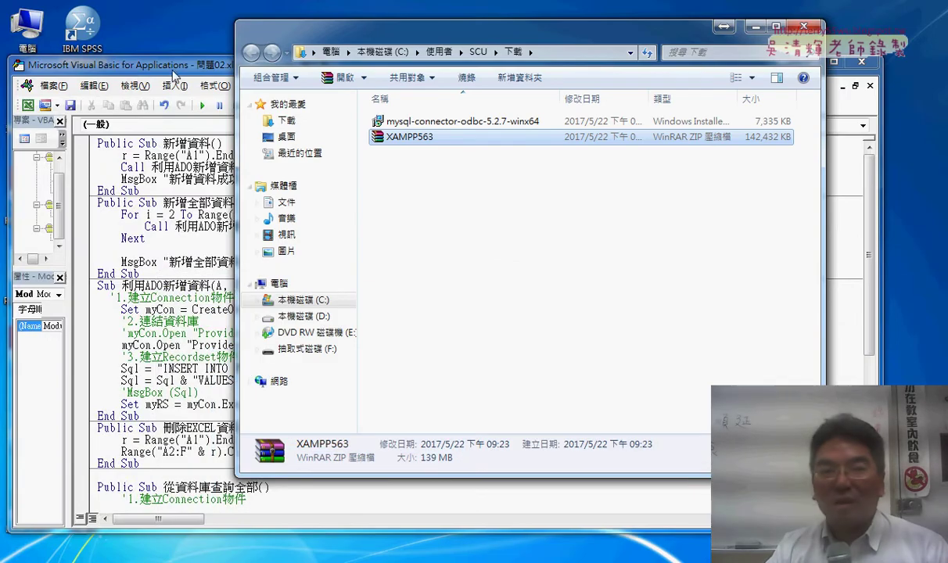
left_click(179, 70)
key("alt+F11")
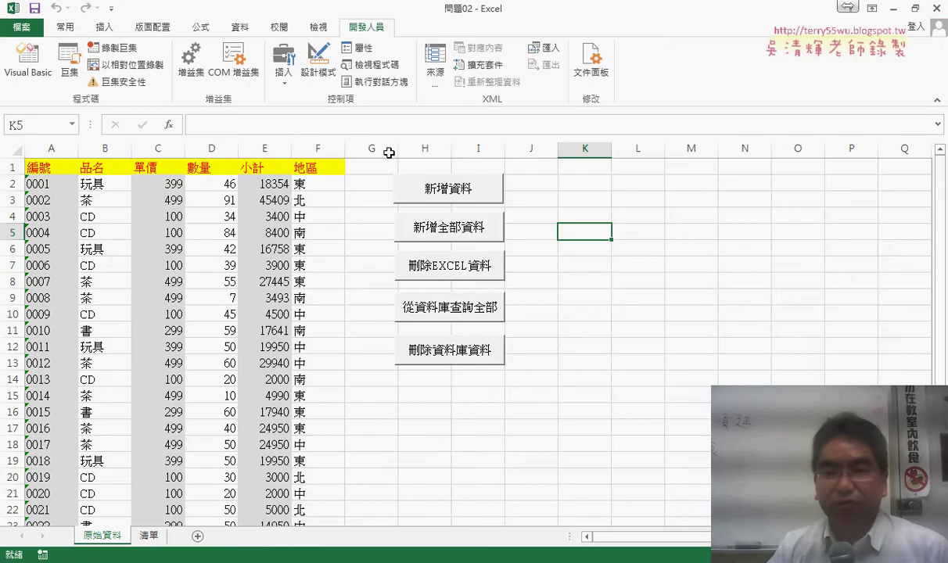
left_click(892, 9)
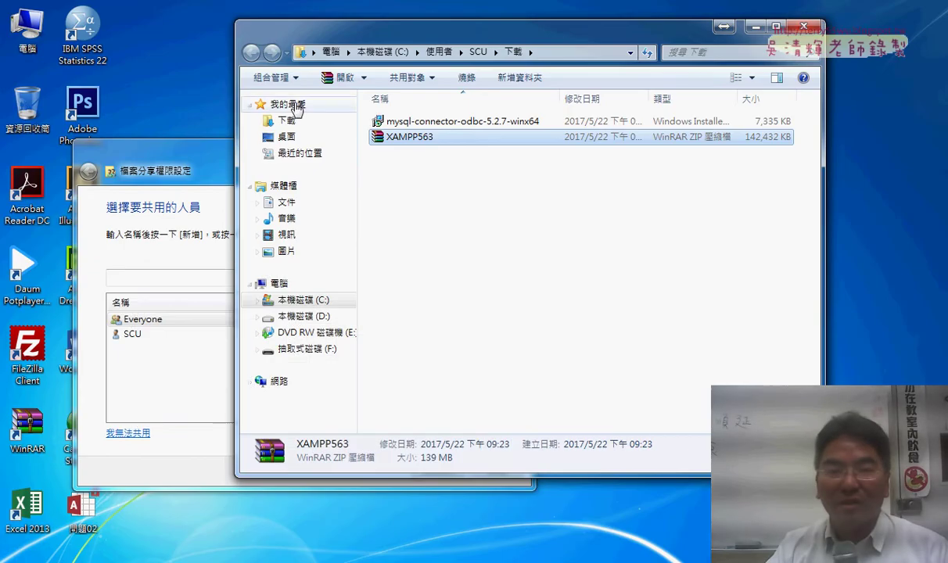
left_click(204, 157)
left_click(507, 157)
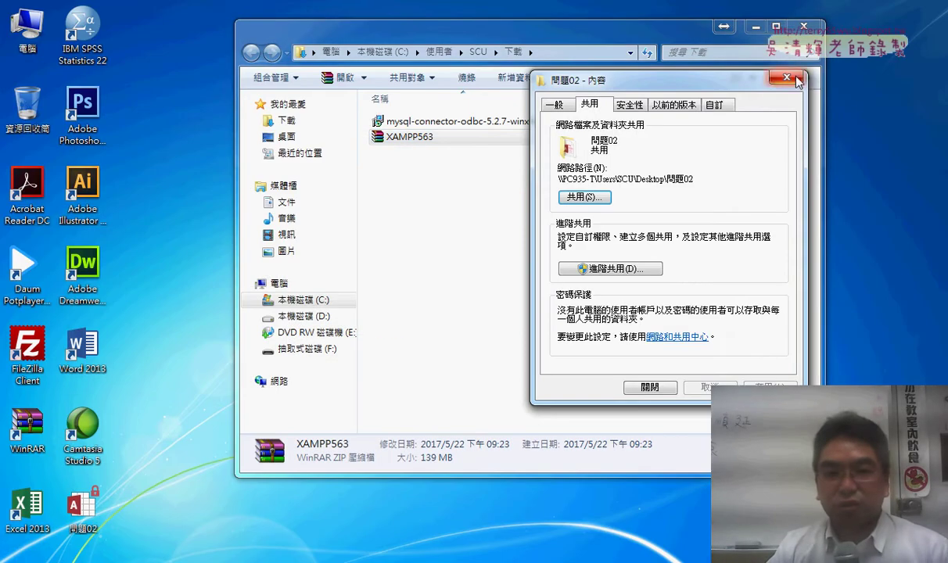
key("Escape")
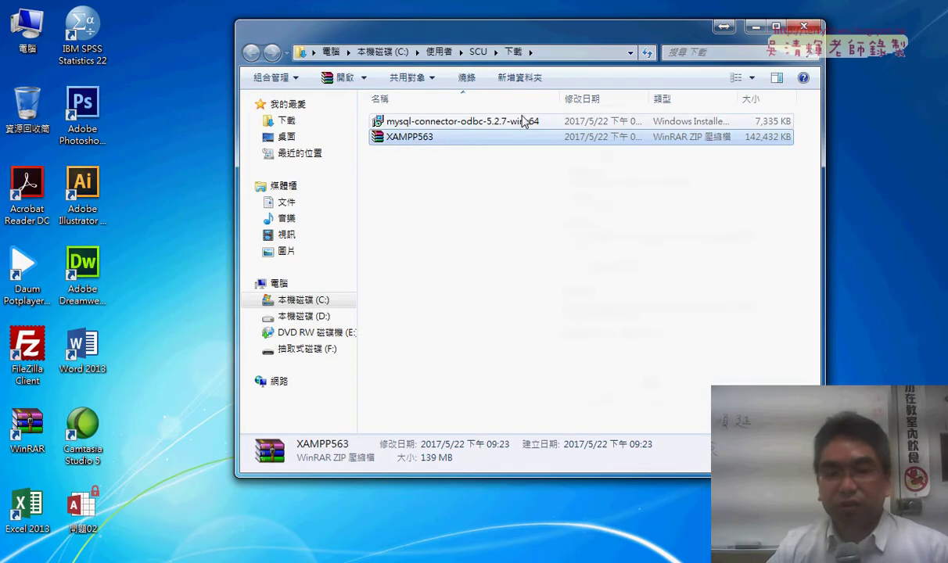
Step: Open the XAMPP563 archive in WinRAR, dismiss the trial notice, and extract its contents to D:\
double_click(410, 137)
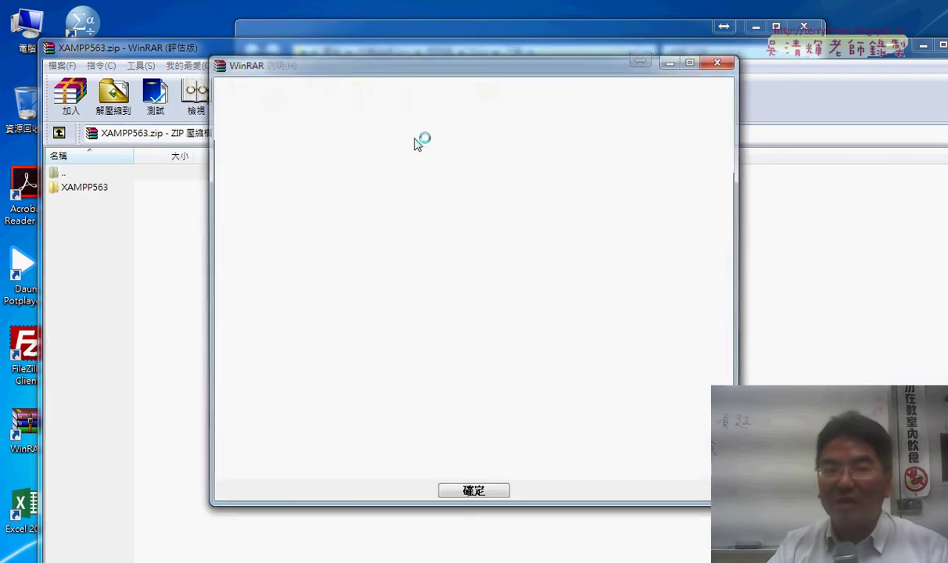
left_click(719, 60)
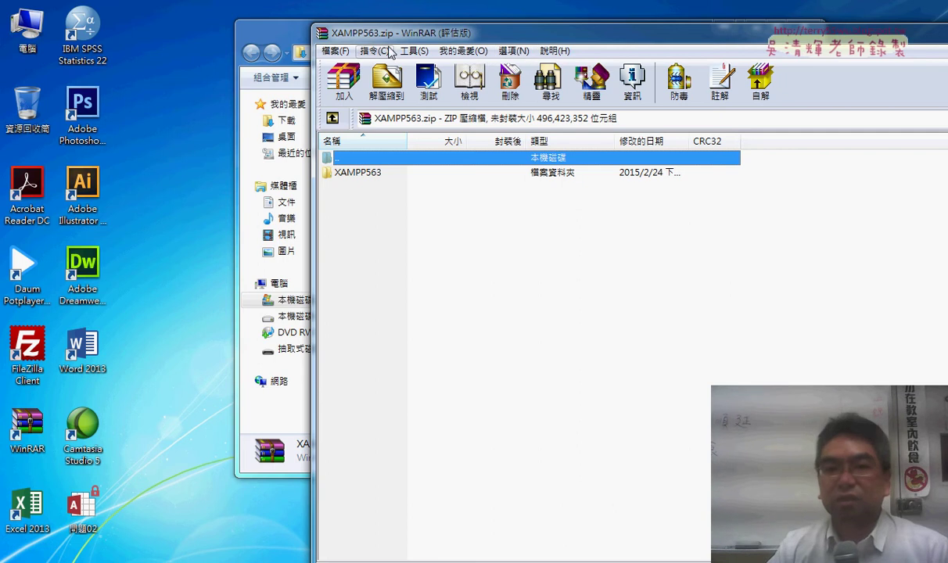
left_click(393, 92)
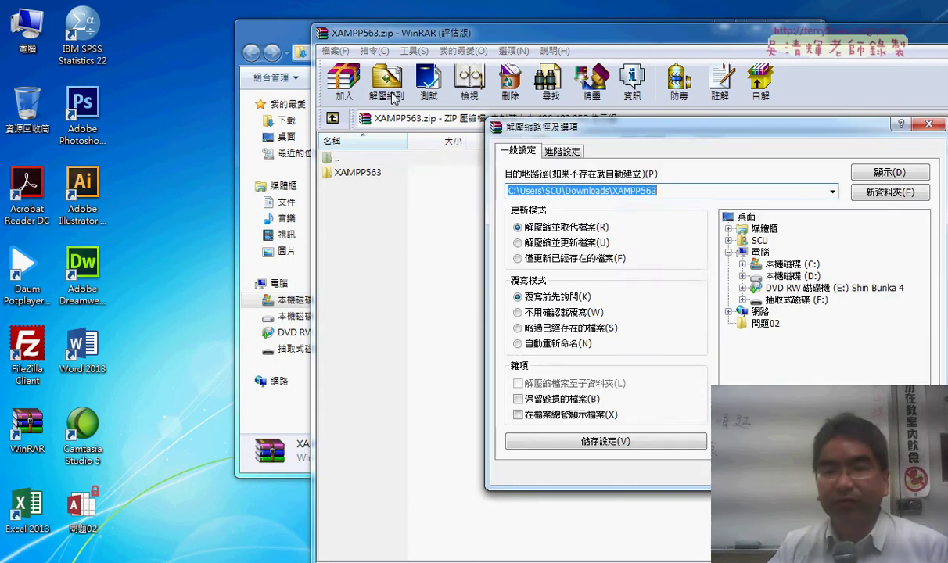
left_click_drag(574, 133, 397, 113)
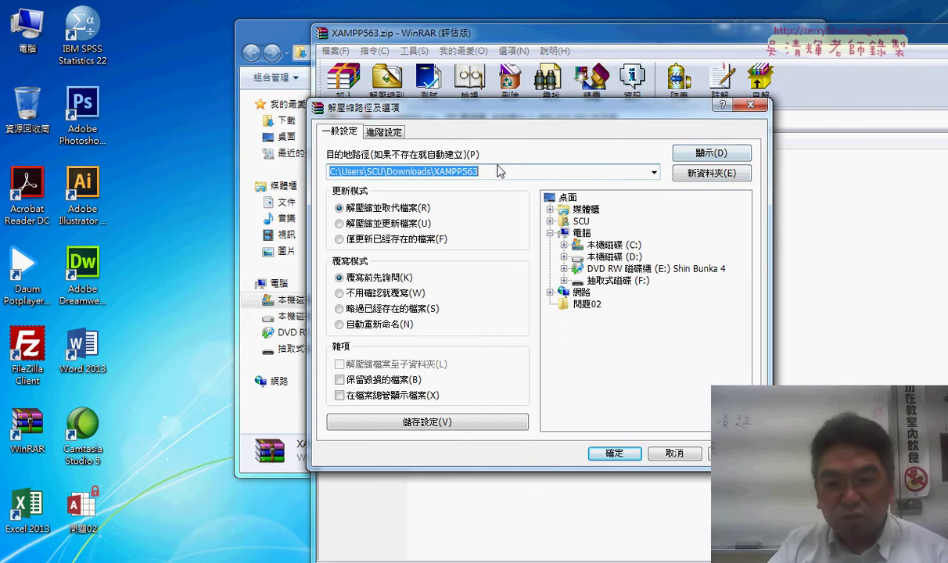
left_click(630, 261)
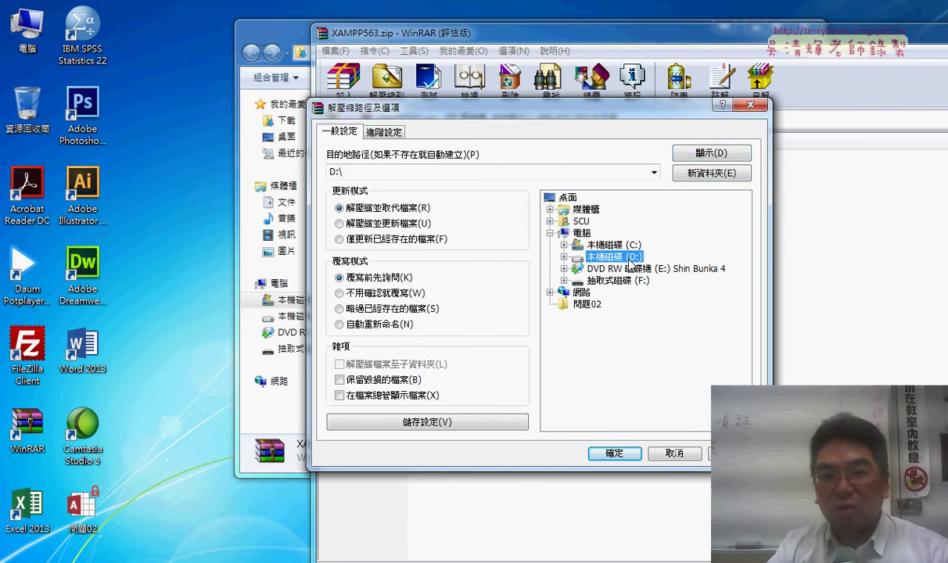
left_click_drag(441, 114, 358, 198)
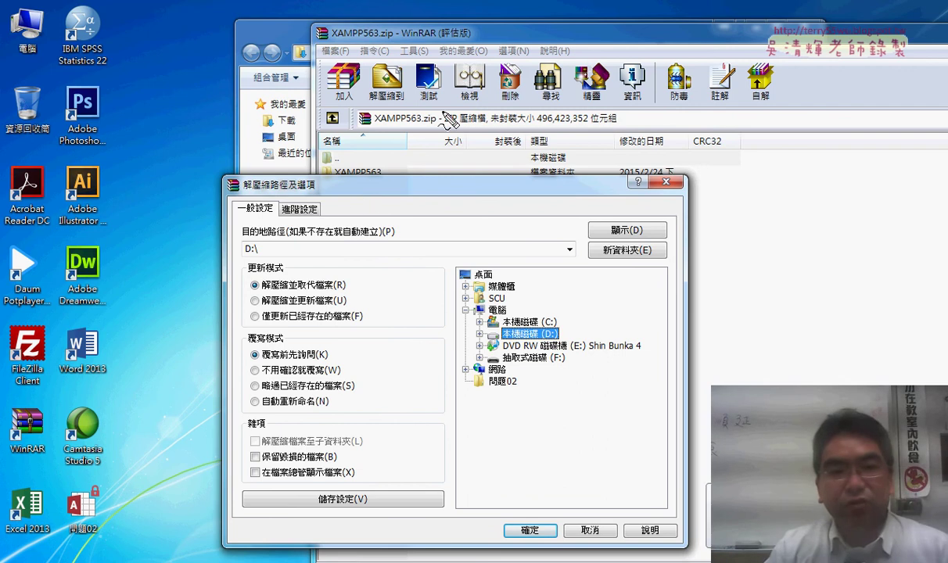
mouse_move(365, 105)
left_mouse_down()
mouse_move(401, 118)
mouse_move(374, 127)
left_mouse_up()
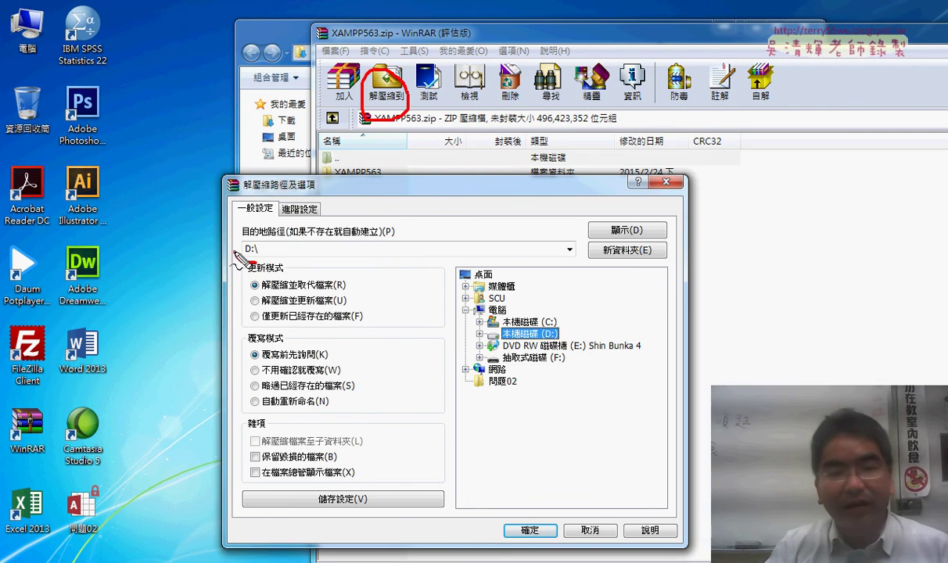
left_click_drag(233, 248, 248, 267)
left_click_drag(540, 344, 560, 349)
key("Escape")
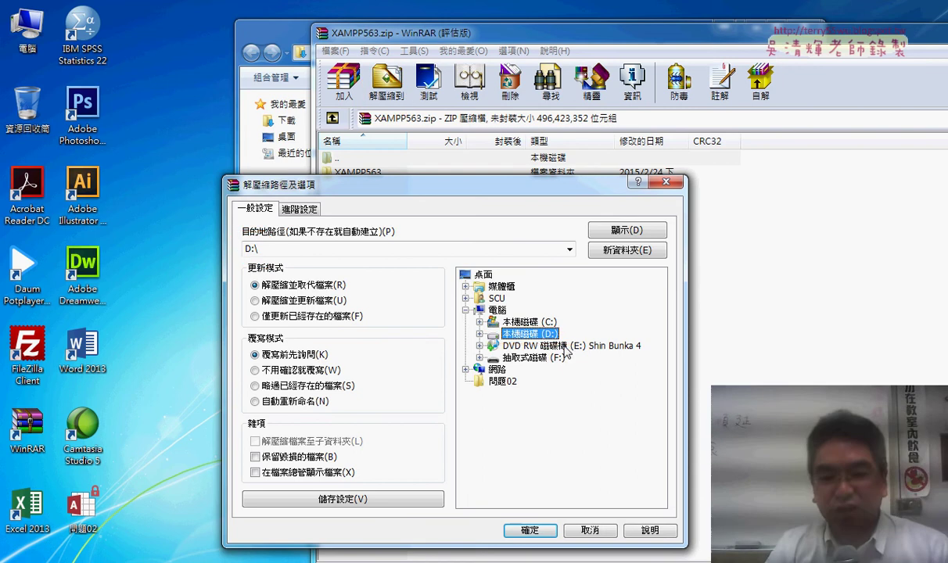
left_click(540, 531)
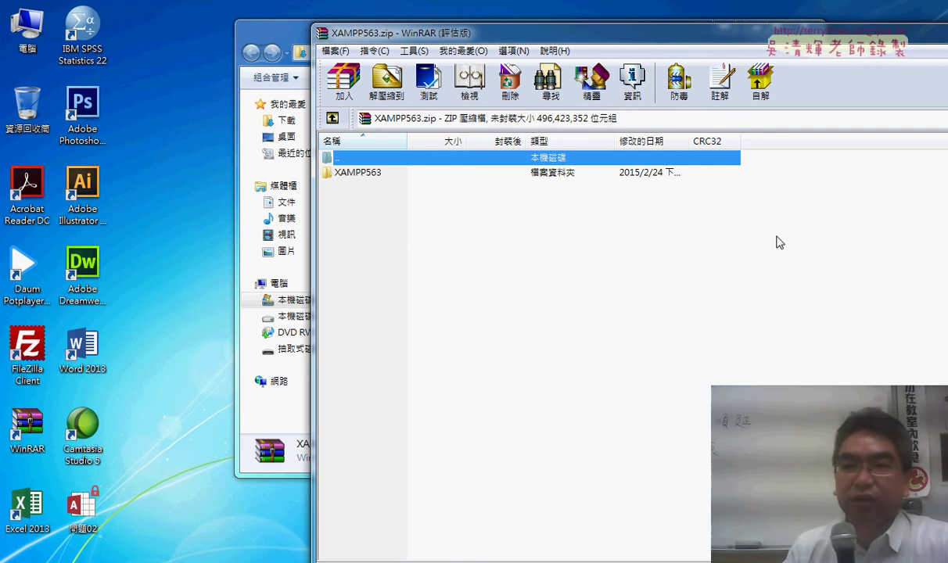
Step: Close the archive window and open the extracted XAMPP563 folder on drive D:
left_click_drag(871, 34, 615, 40)
left_click_drag(888, 36, 821, 37)
left_click(917, 38)
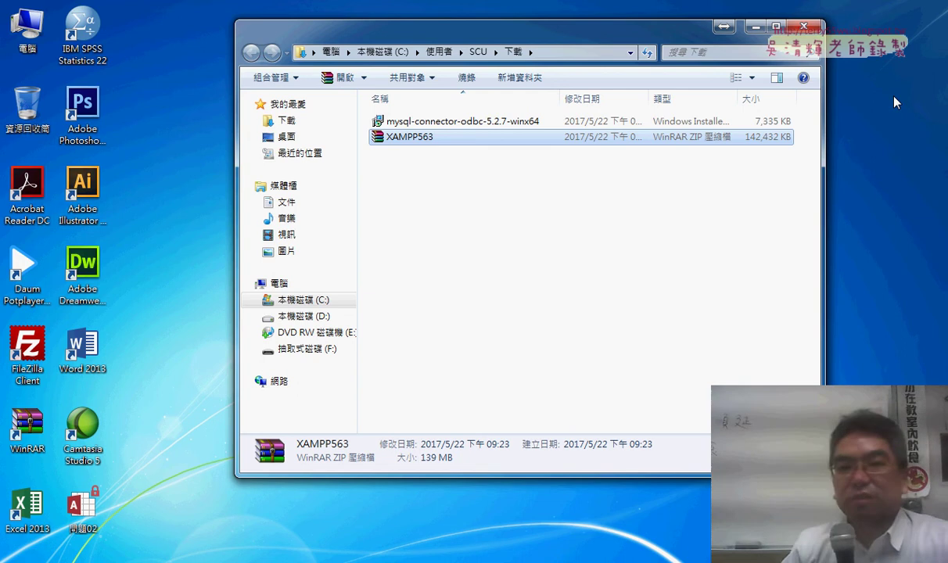
double_click(16, 31)
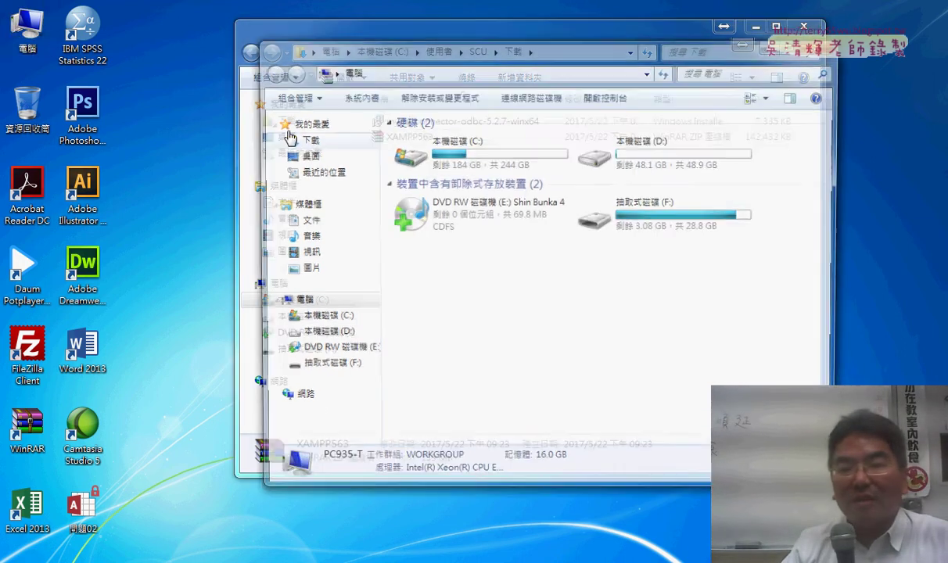
double_click(665, 152)
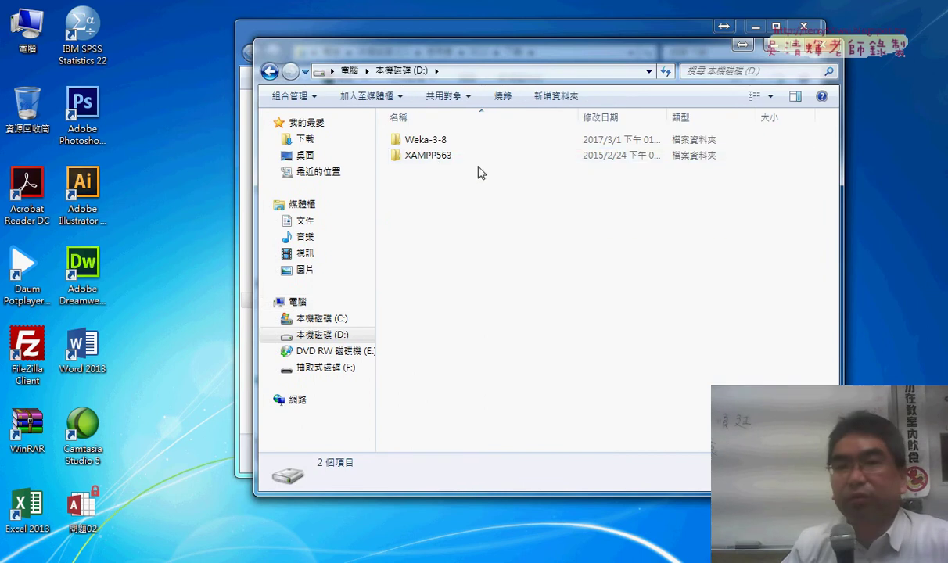
double_click(434, 159)
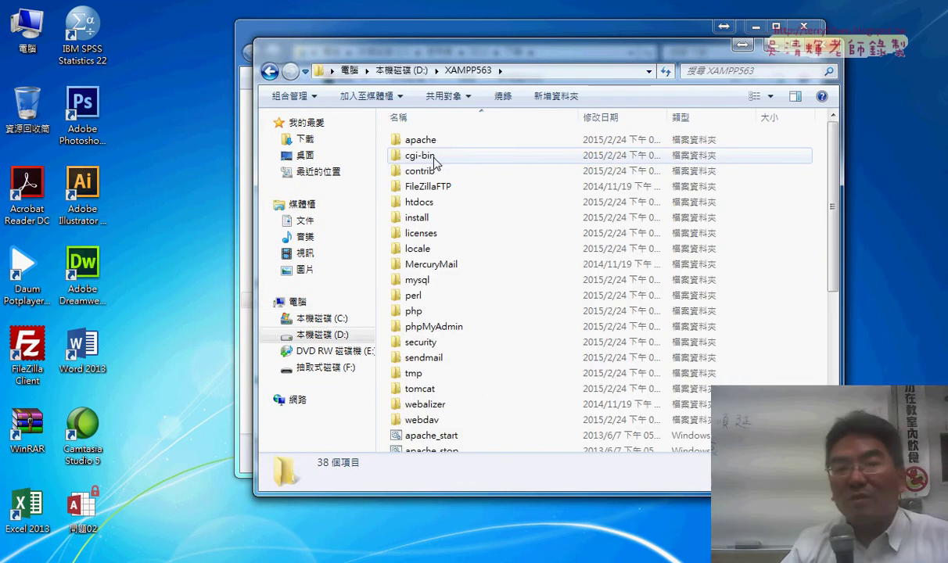
Step: Examine the contents and the path of the extracted XAMPP563 folder on drive D
left_click(268, 72)
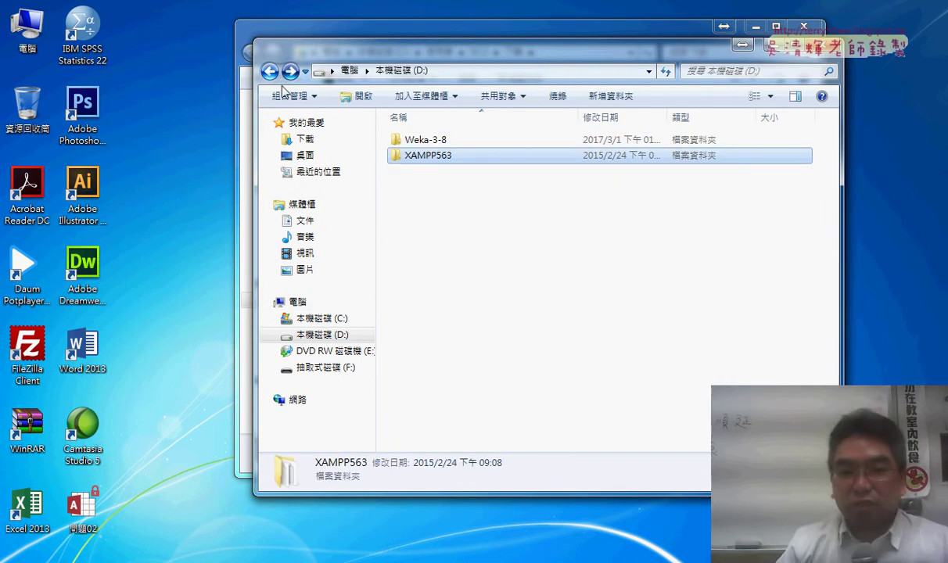
double_click(422, 156)
scroll(789, 241, "down", 6)
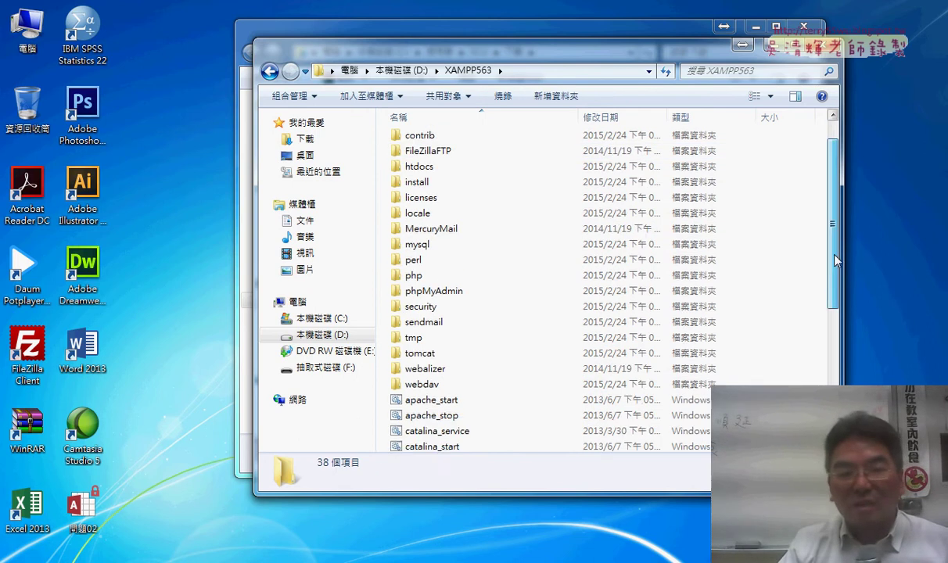
scroll(851, 209, "up", 6)
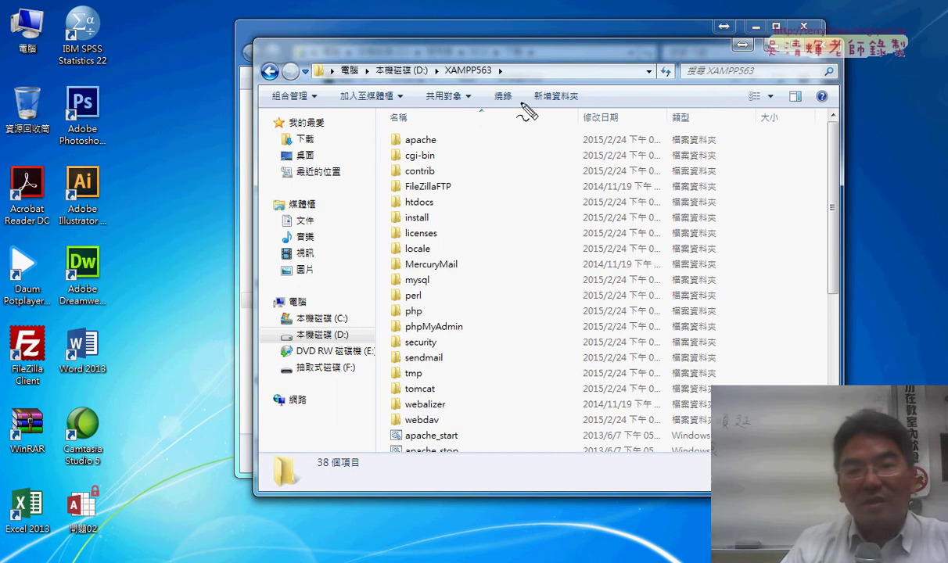
left_click_drag(376, 76, 488, 78)
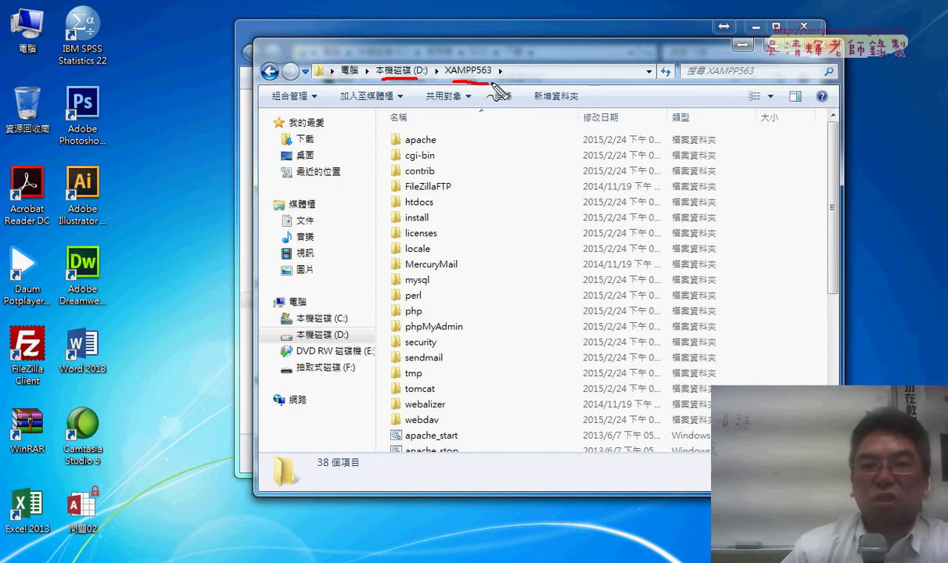
key("Escape")
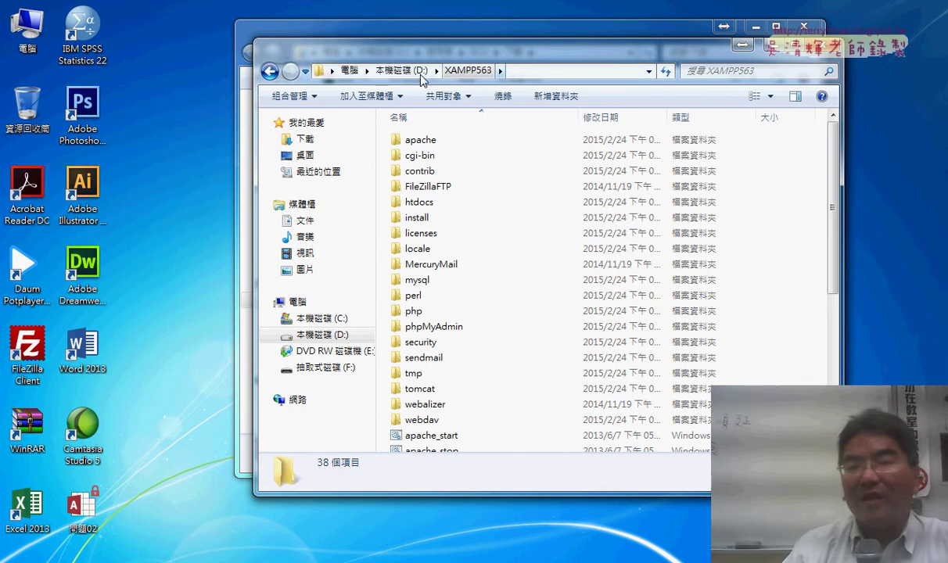
Step: Run setup_xampp.bat from the XAMPP563 folder, allow it past the security warning, and dismiss its console once setup ends
scroll(839, 238, "down", 2)
scroll(839, 239, "down", 4)
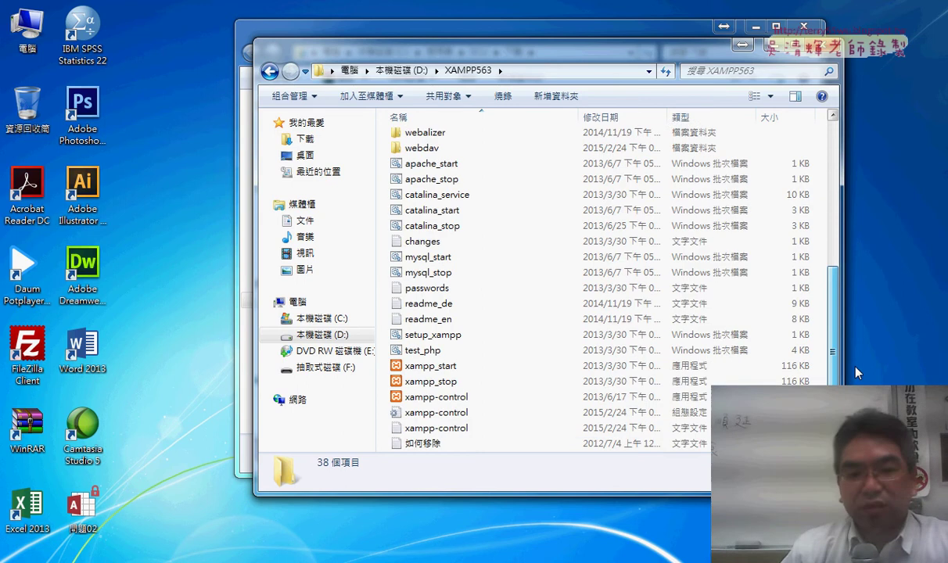
left_click(427, 336)
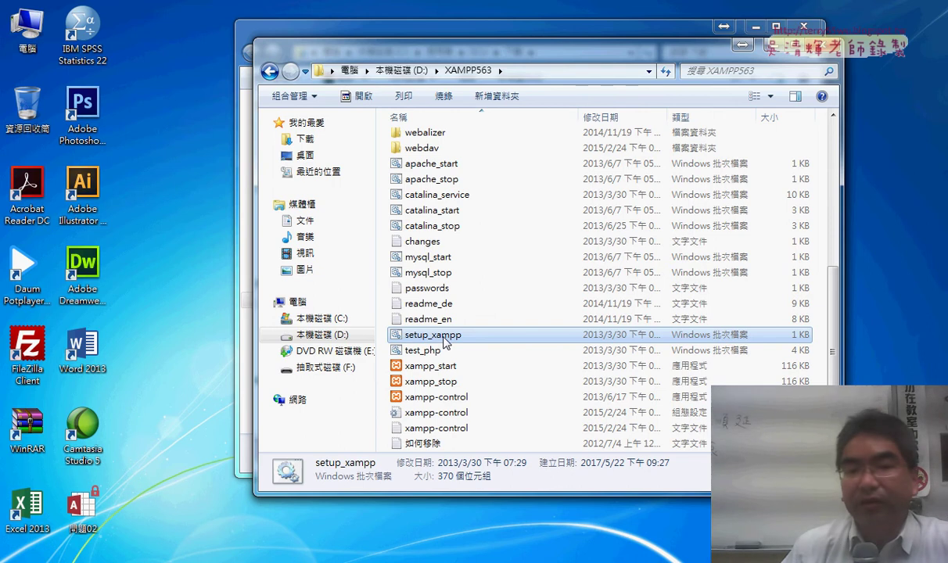
double_click(470, 342)
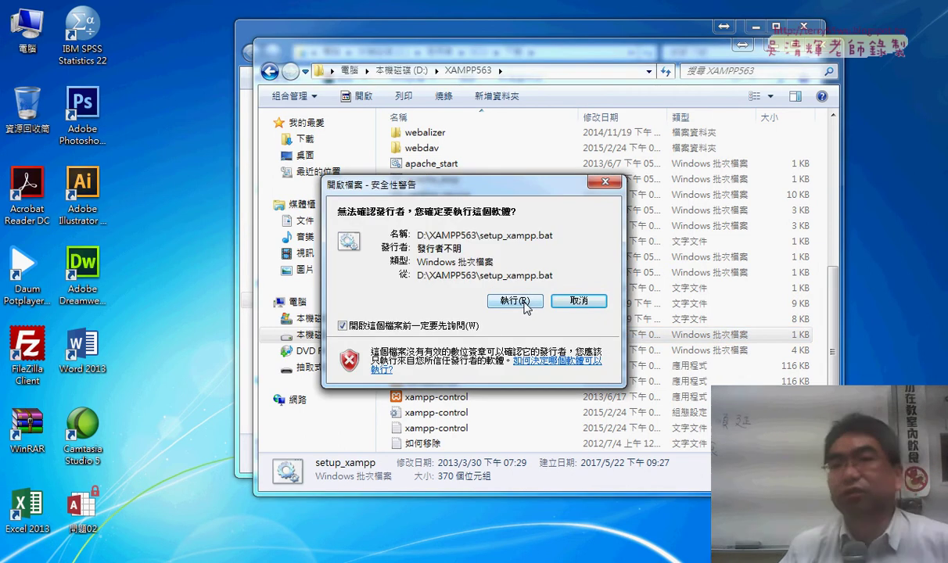
left_click(523, 303)
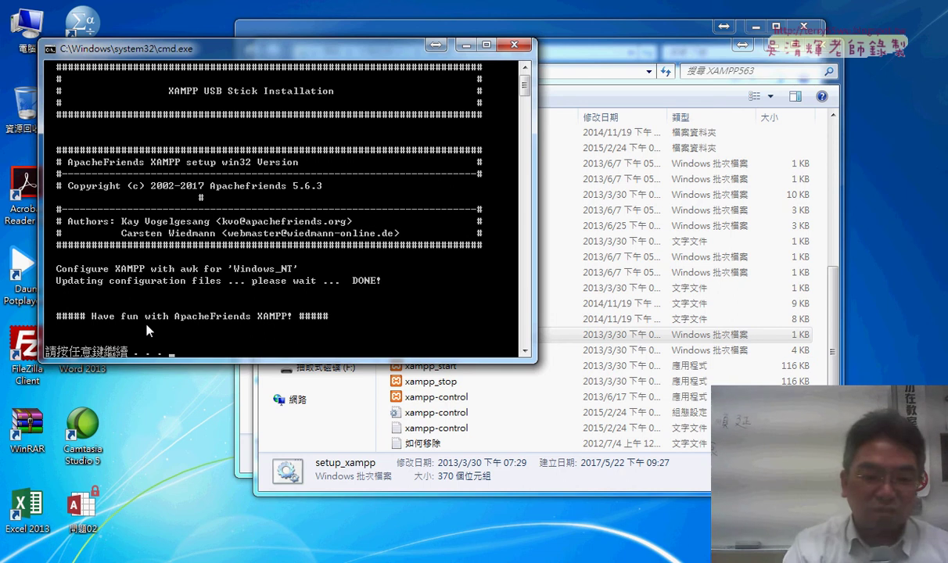
key("Return")
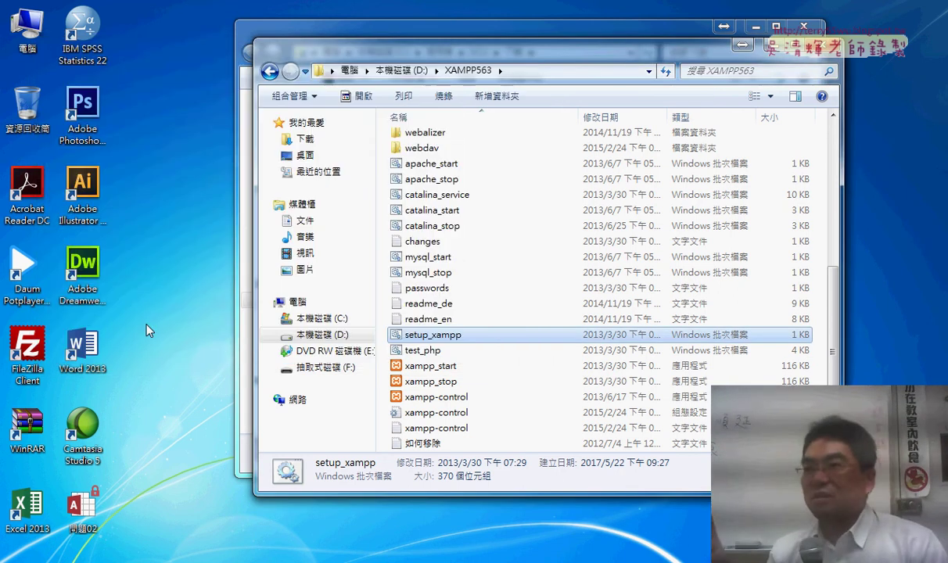
Step: Run setup_xampp.bat a second time to check the installation, and close its console window
double_click(463, 336)
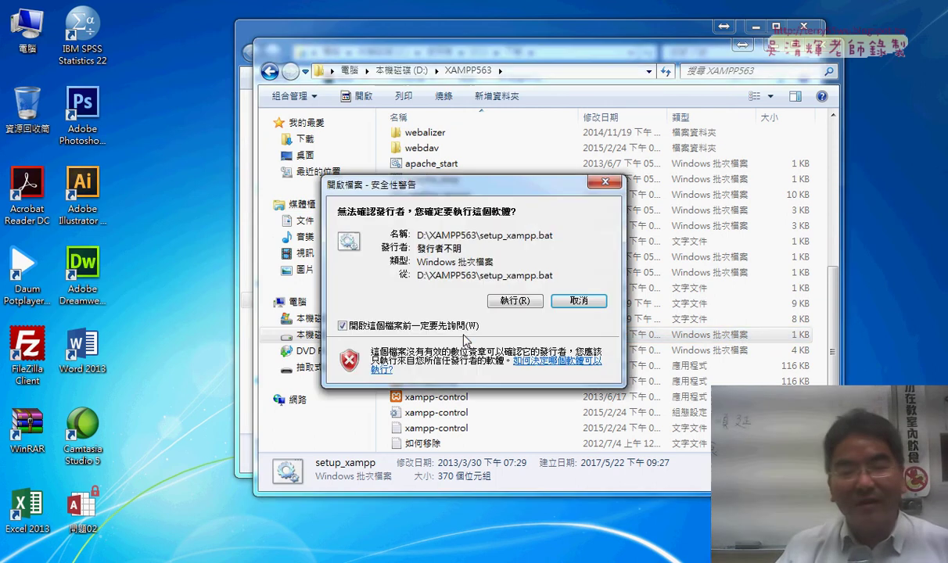
left_click(528, 307)
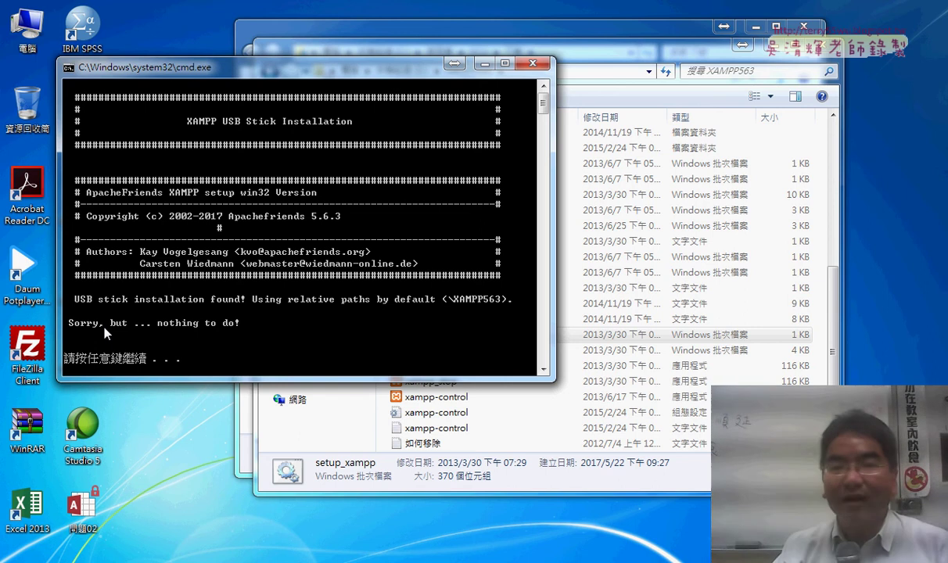
left_click(532, 64)
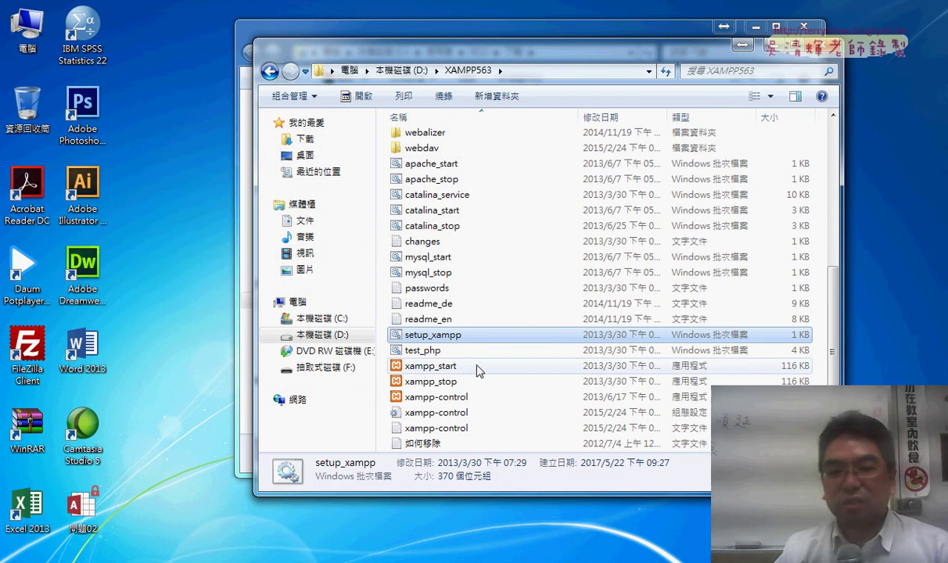
Step: Launch the xampp-control application from the XAMPP563 folder and allow it past the security warning
left_click(447, 399)
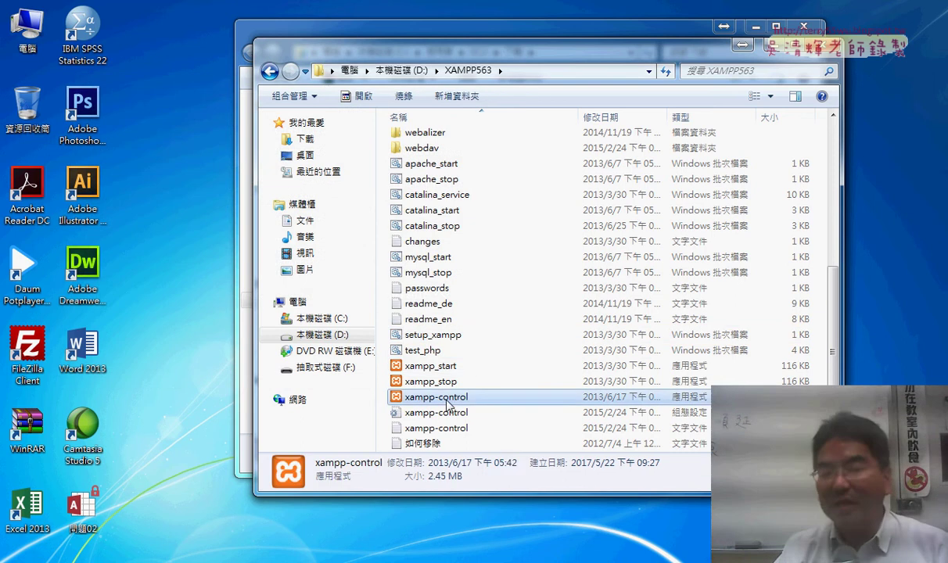
double_click(457, 401)
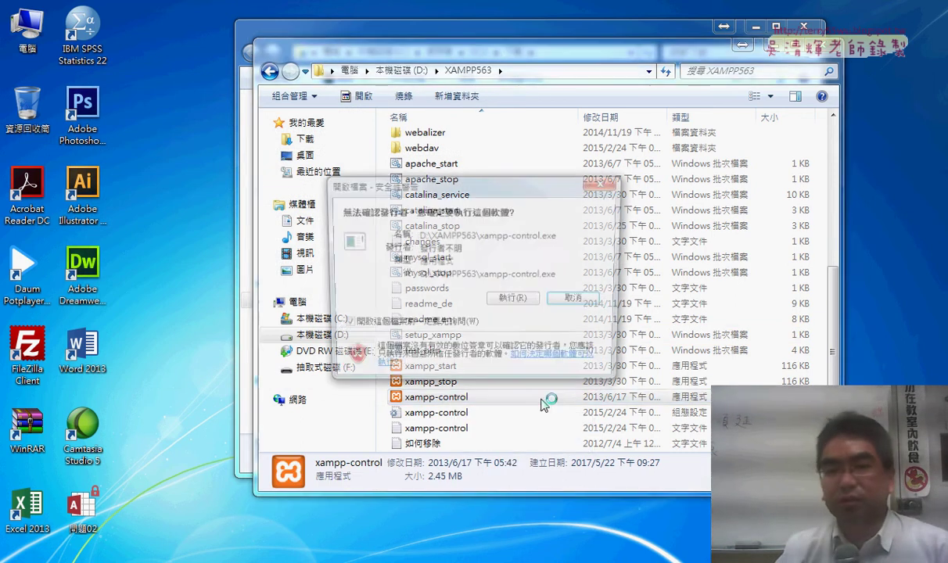
left_click(514, 300)
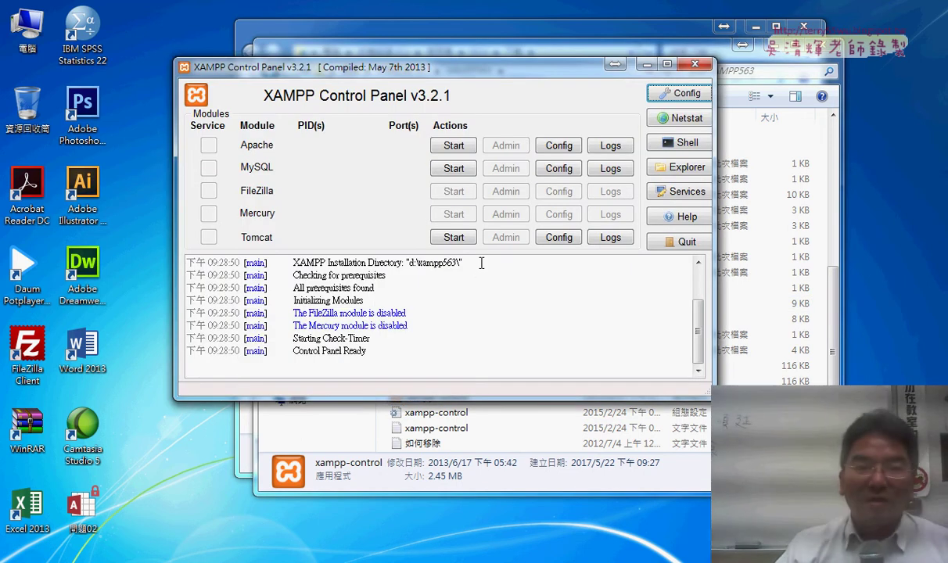
Step: Point out the Start and Admin actions of the Apache and MySQL modules with on-screen pen marks, and clear the marks
mouse_move(478, 155)
left_mouse_down()
mouse_move(451, 143)
mouse_move(469, 159)
mouse_move(451, 177)
mouse_move(463, 180)
left_mouse_up()
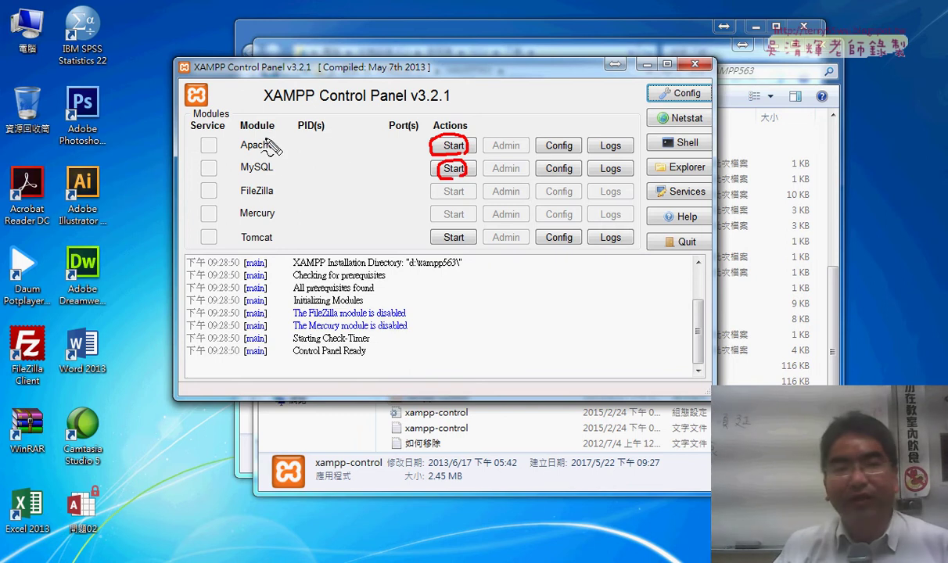
left_click_drag(274, 153, 249, 156)
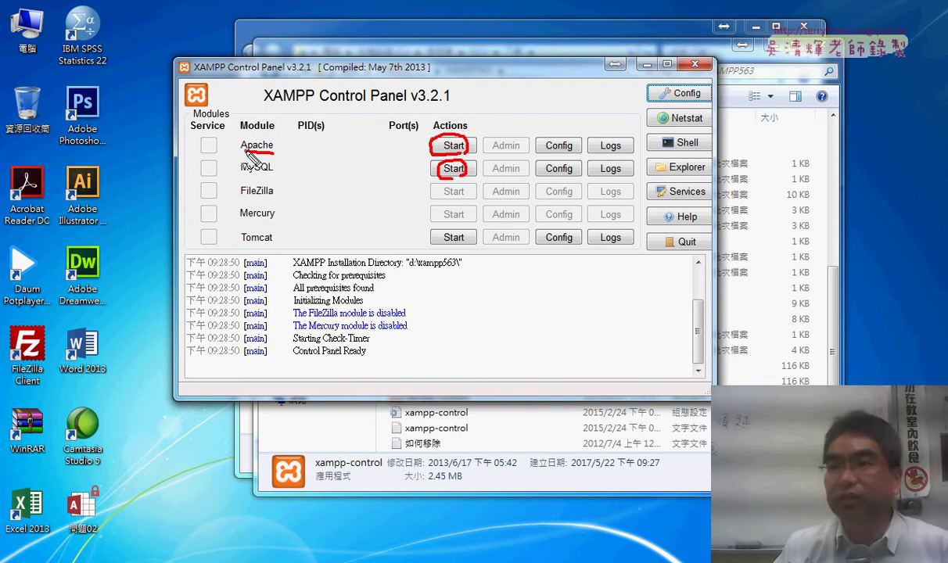
left_click_drag(272, 174, 238, 173)
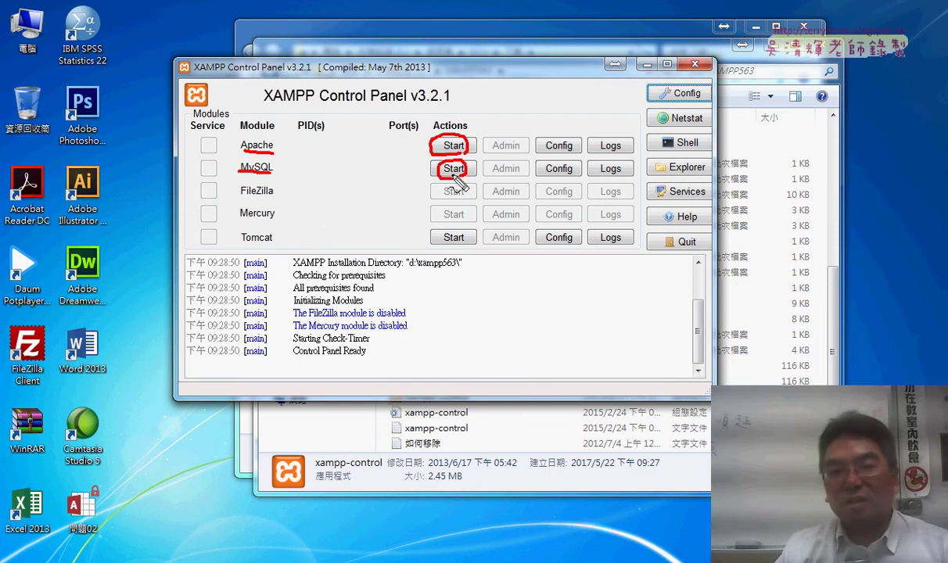
mouse_move(512, 147)
left_mouse_down()
mouse_move(486, 145)
mouse_move(520, 173)
mouse_move(485, 173)
left_mouse_up()
mouse_move(493, 82)
left_mouse_down()
mouse_move(506, 121)
mouse_move(513, 110)
left_mouse_up()
mouse_move(521, 174)
left_mouse_down()
mouse_move(530, 223)
mouse_move(541, 196)
left_mouse_up()
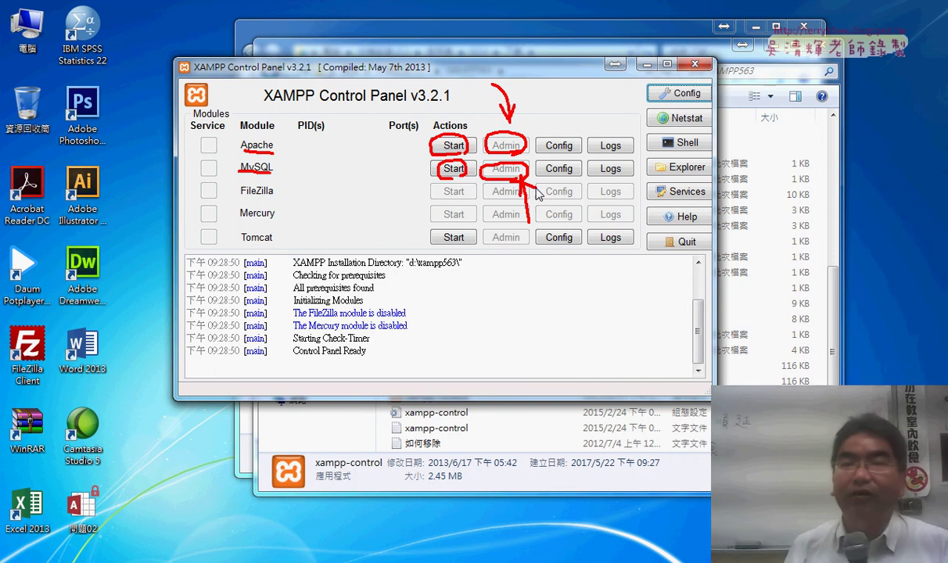
key("Escape")
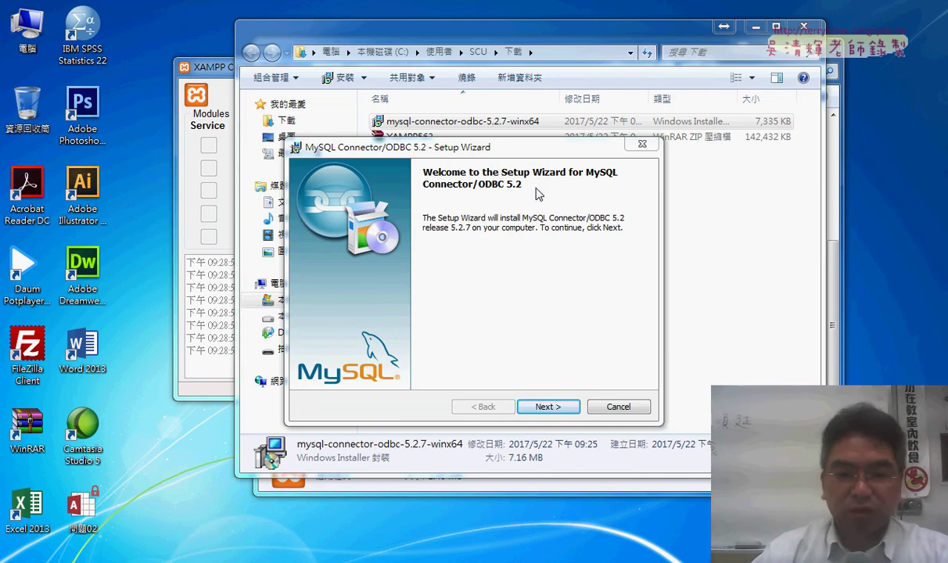
Step: Bring the XAMPP Control Panel to the front and start the Apache and MySQL modules
left_click(227, 117)
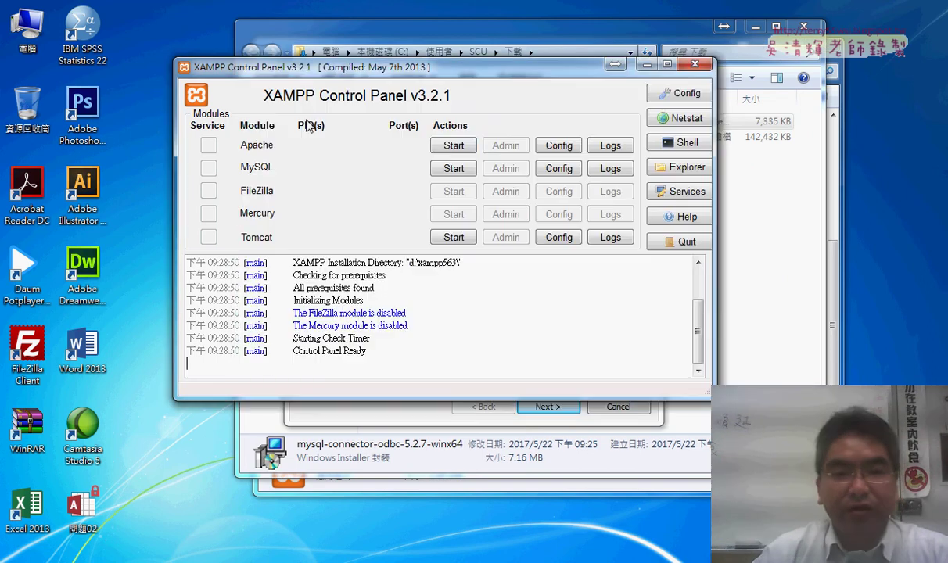
left_click(465, 152)
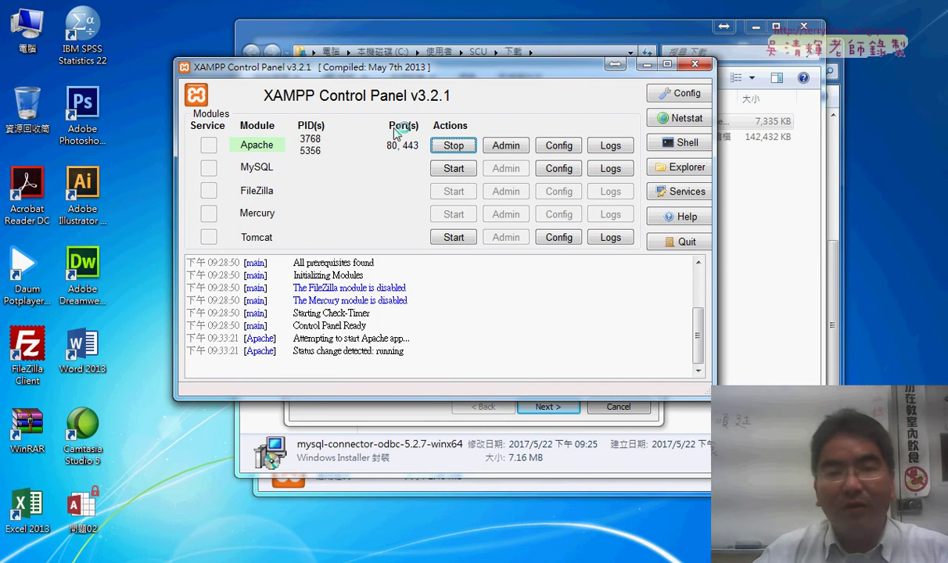
left_click(458, 169)
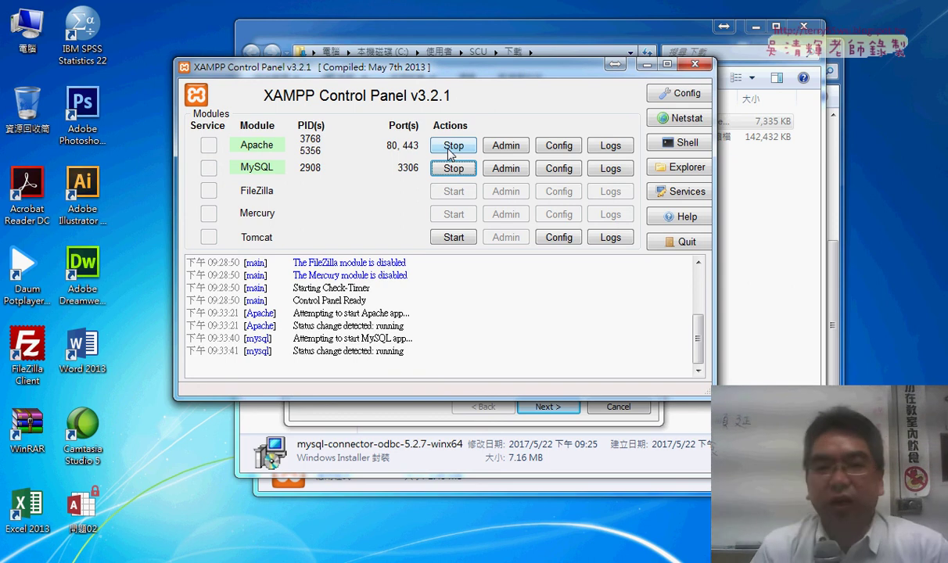
Step: Open Apache's admin page in the browser, choose English, and open the XAMPP Security page
left_click(505, 146)
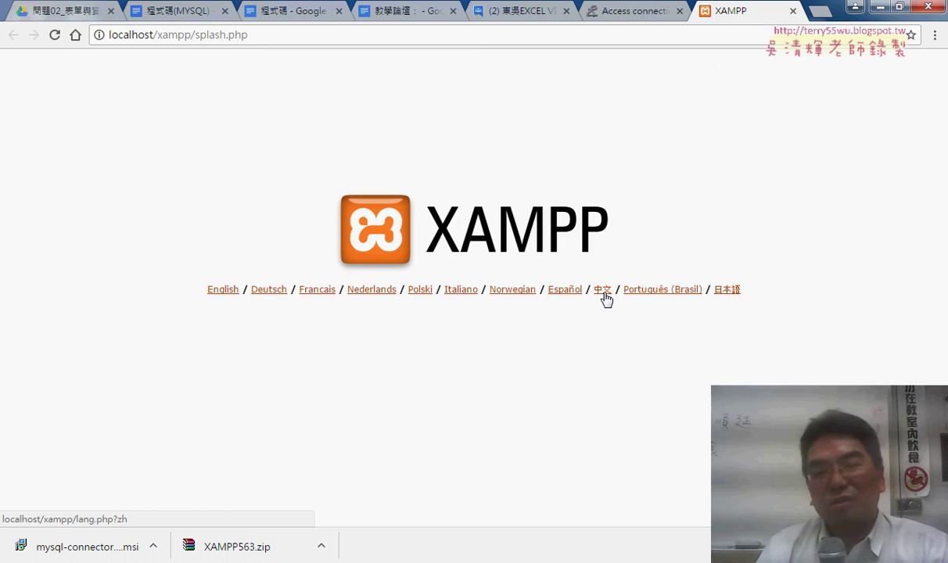
left_click(222, 292)
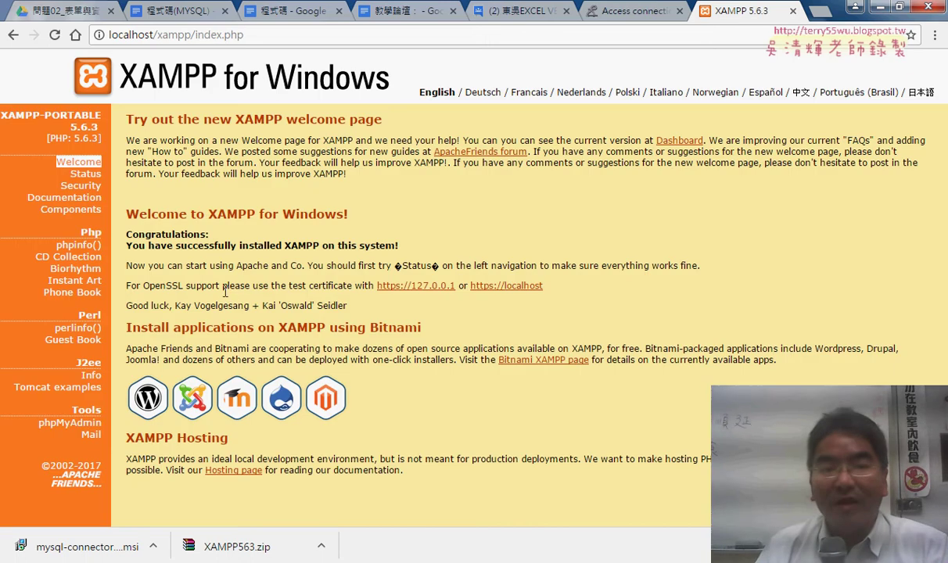
left_click(98, 189)
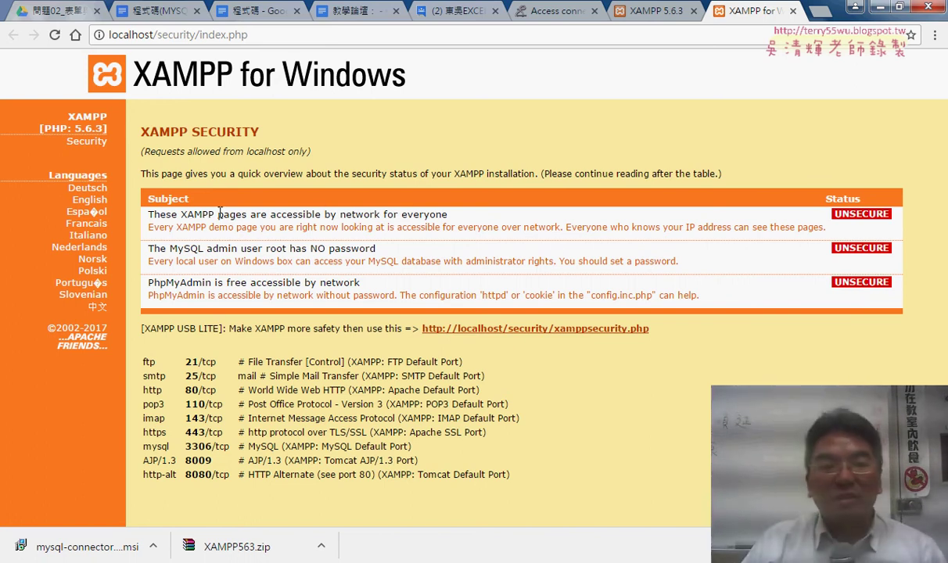
Step: Review the listed XAMPP, MySQL root and PhpMyAdmin security subjects and mark the xamppsecurity.php link with the on-screen pen
left_click_drag(146, 213, 449, 217)
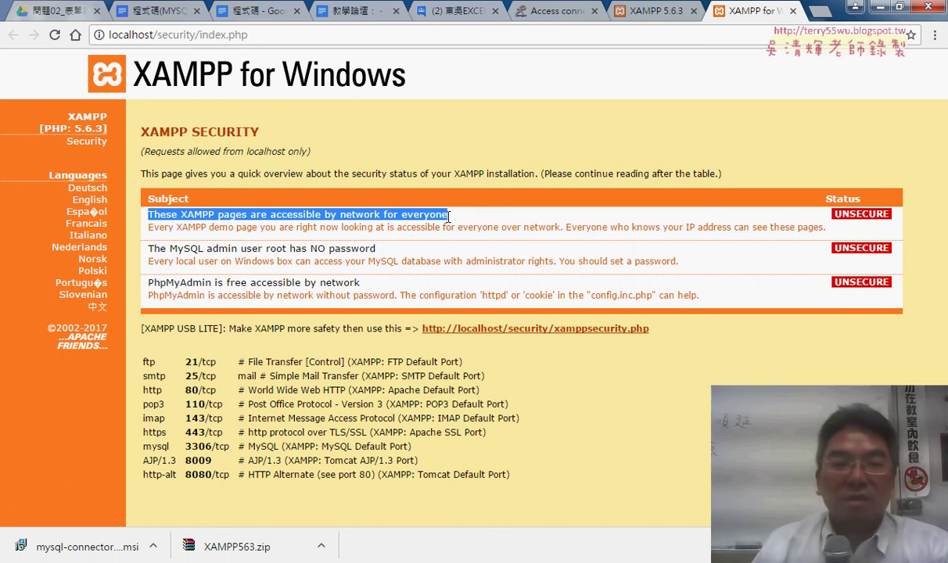
left_click_drag(168, 248, 377, 248)
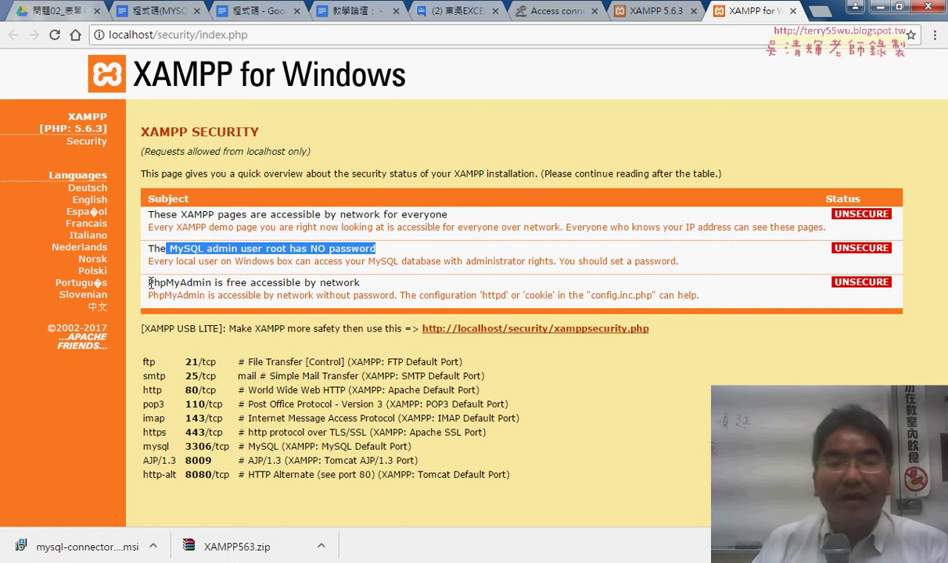
left_click_drag(149, 283, 211, 287)
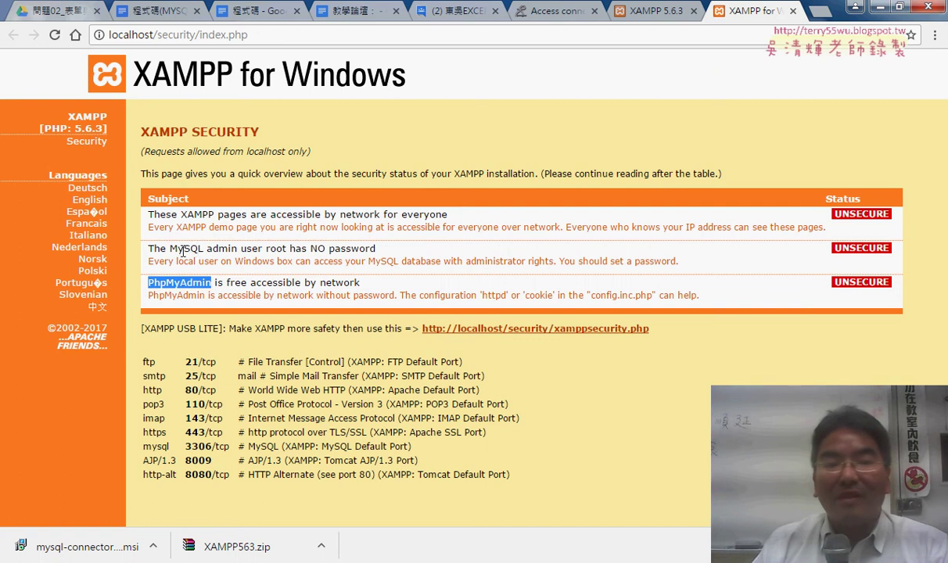
double_click(236, 282)
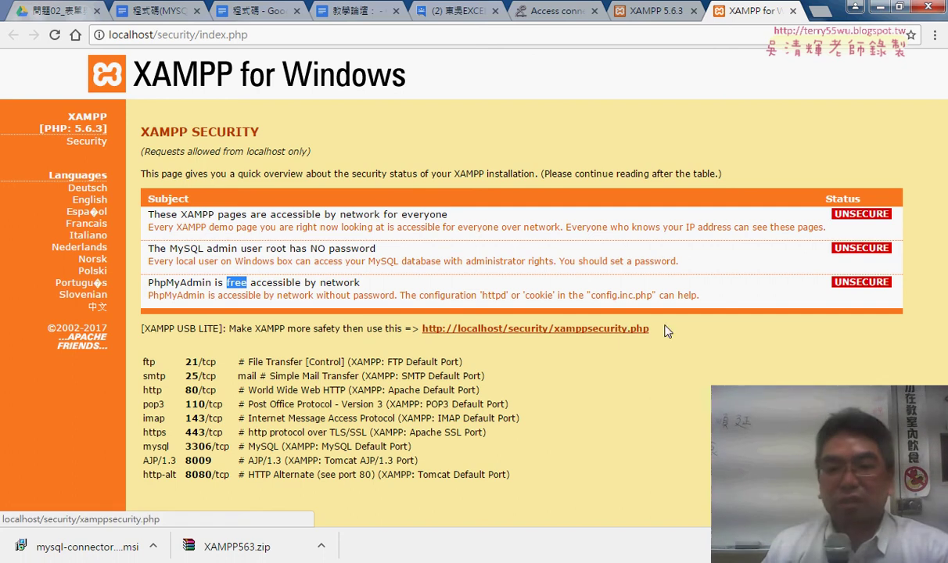
mouse_move(615, 331)
left_mouse_down()
mouse_move(407, 332)
mouse_move(426, 333)
mouse_move(414, 326)
mouse_move(422, 314)
mouse_move(641, 314)
mouse_move(571, 356)
mouse_move(412, 349)
left_mouse_up()
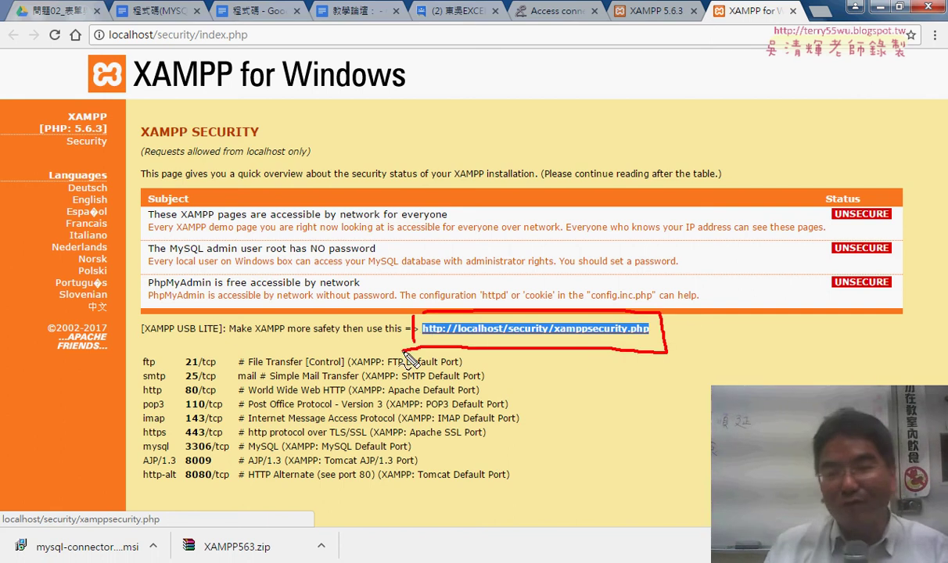
mouse_move(731, 242)
left_mouse_down()
mouse_move(657, 302)
mouse_move(696, 310)
left_mouse_up()
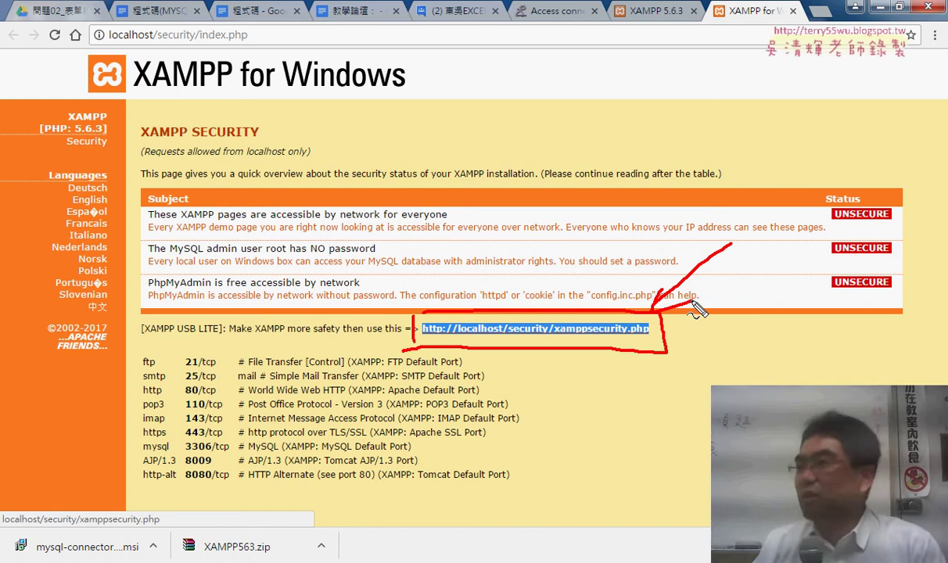